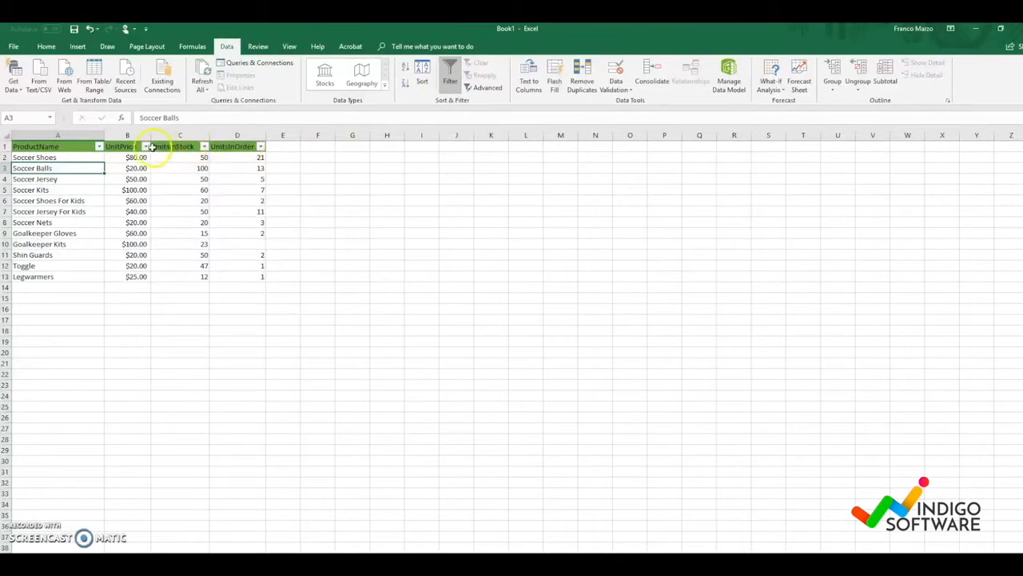
- Filter the UnitsInStock column with a Between number filter that starts at 10
{"action": "left_click", "coordinate": [204, 146]}
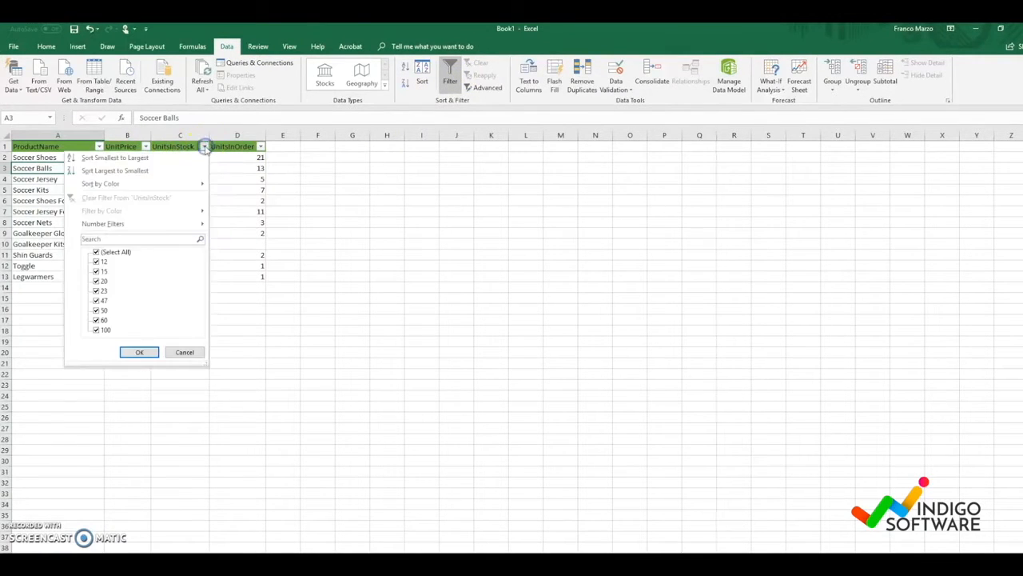
{"action": "mouse_move", "coordinate": [189, 225]}
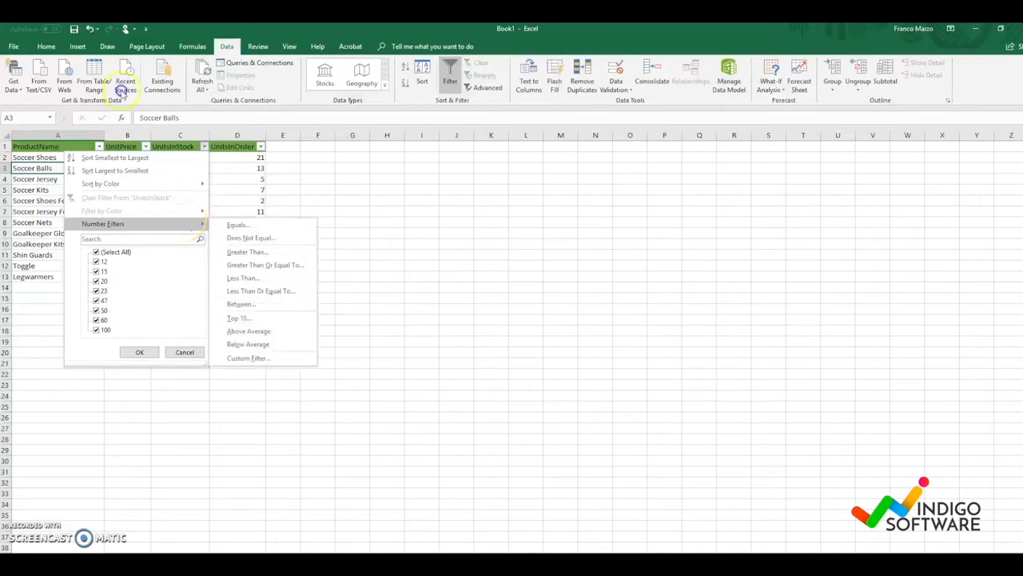
{"action": "left_click", "coordinate": [267, 305]}
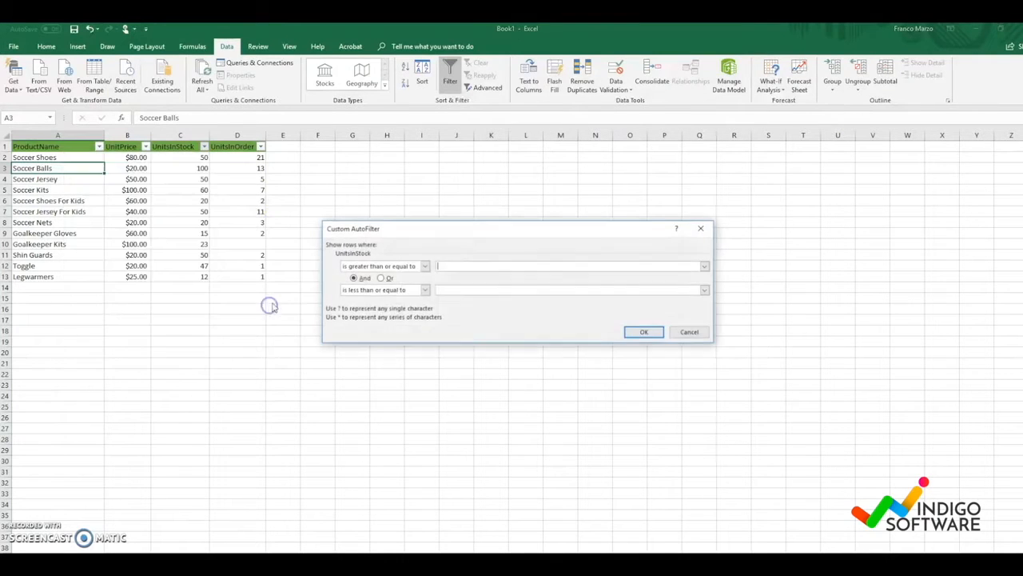
{"action": "left_click", "coordinate": [463, 266]}
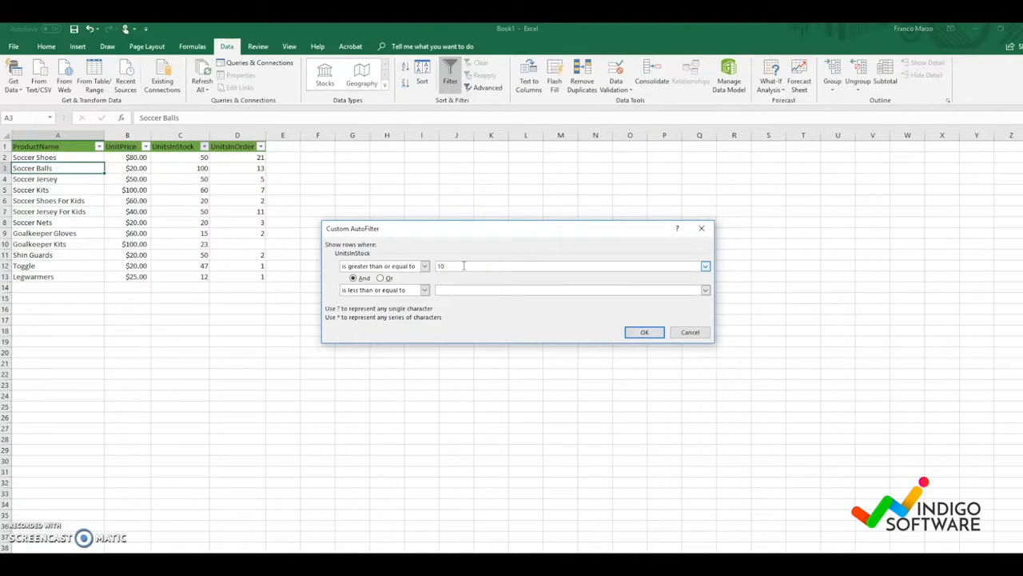
{"action": "left_click", "coordinate": [467, 291]}
{"action": "left_click", "coordinate": [663, 332]}
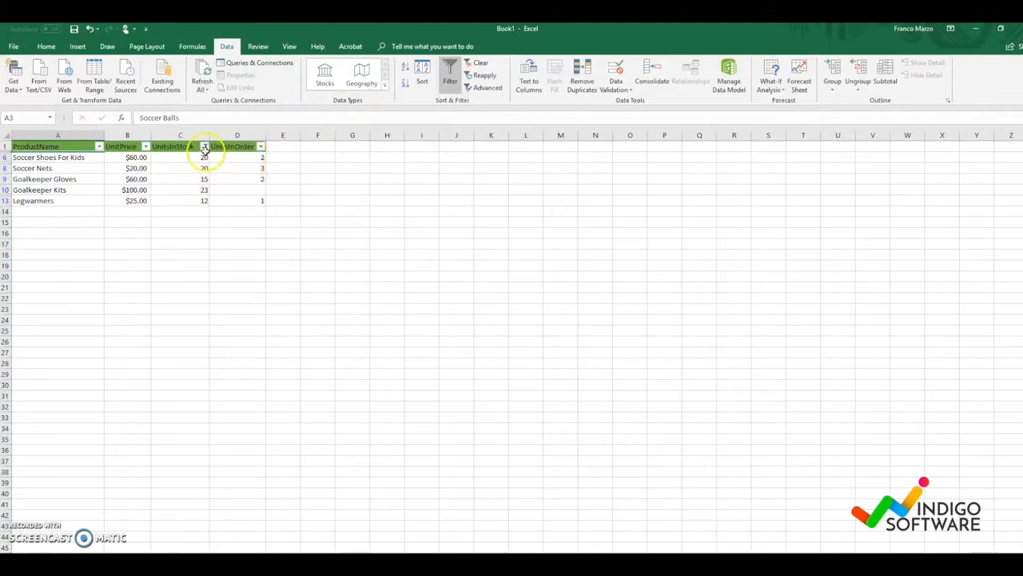
- Reset the table's filters and filter UnitPrice to only the $25.00, $60.00 and $100.00 rows
{"action": "left_click", "coordinate": [453, 77]}
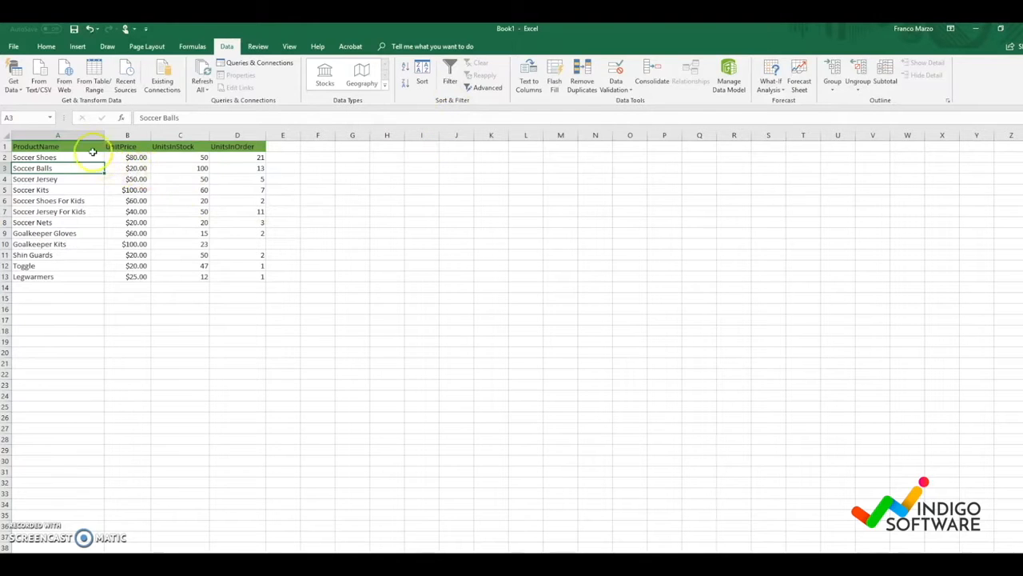
{"action": "left_click", "coordinate": [444, 69]}
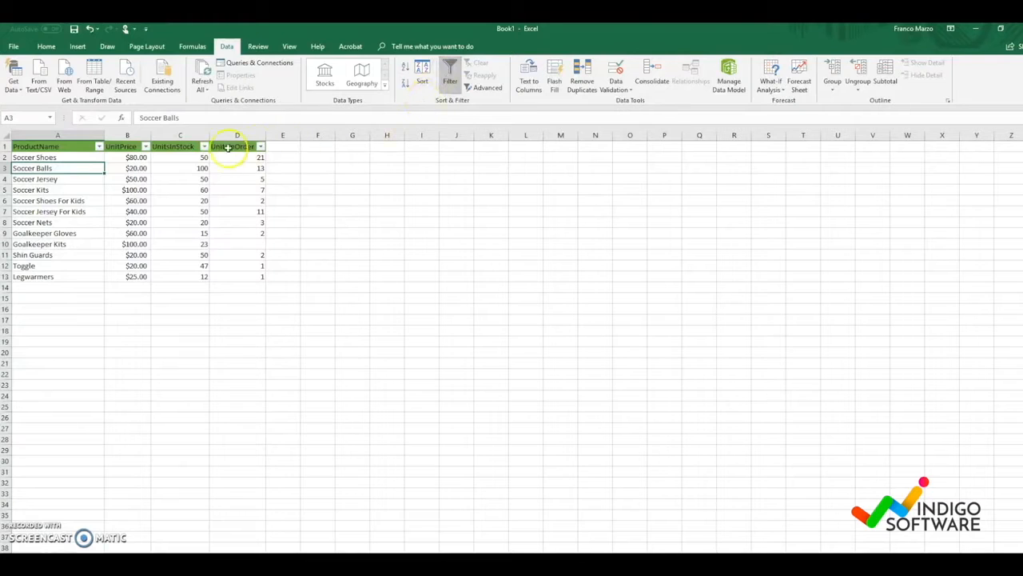
{"action": "left_click", "coordinate": [146, 147]}
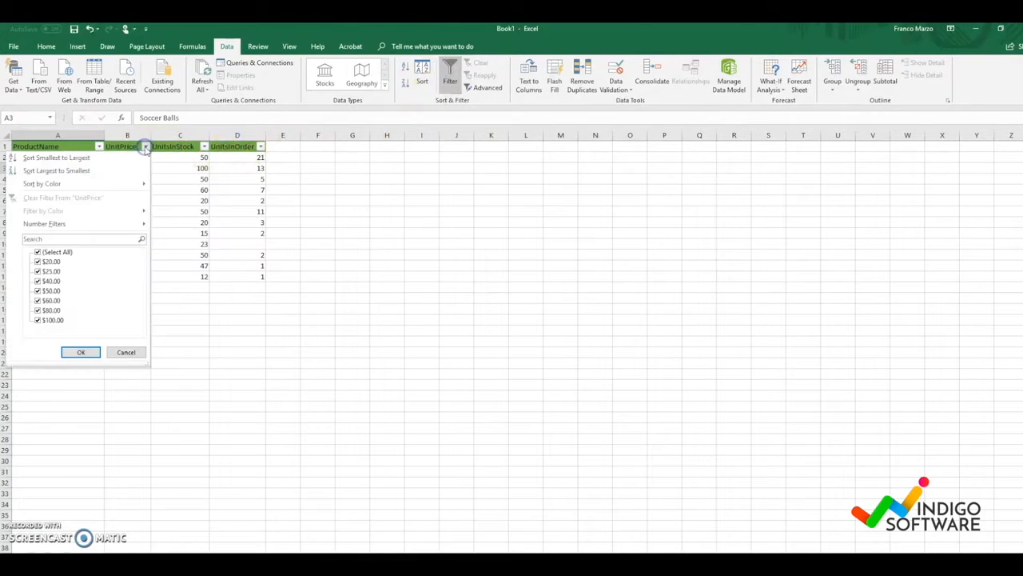
{"action": "left_click", "coordinate": [38, 253]}
{"action": "left_click", "coordinate": [37, 271]}
{"action": "left_click", "coordinate": [37, 300]}
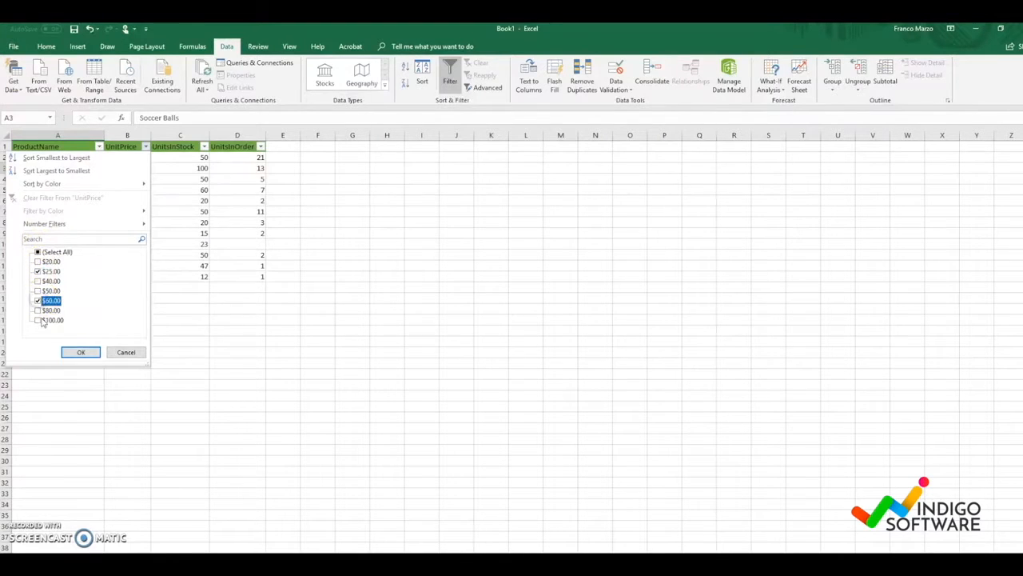
{"action": "left_click", "coordinate": [37, 319]}
{"action": "left_click", "coordinate": [81, 354]}
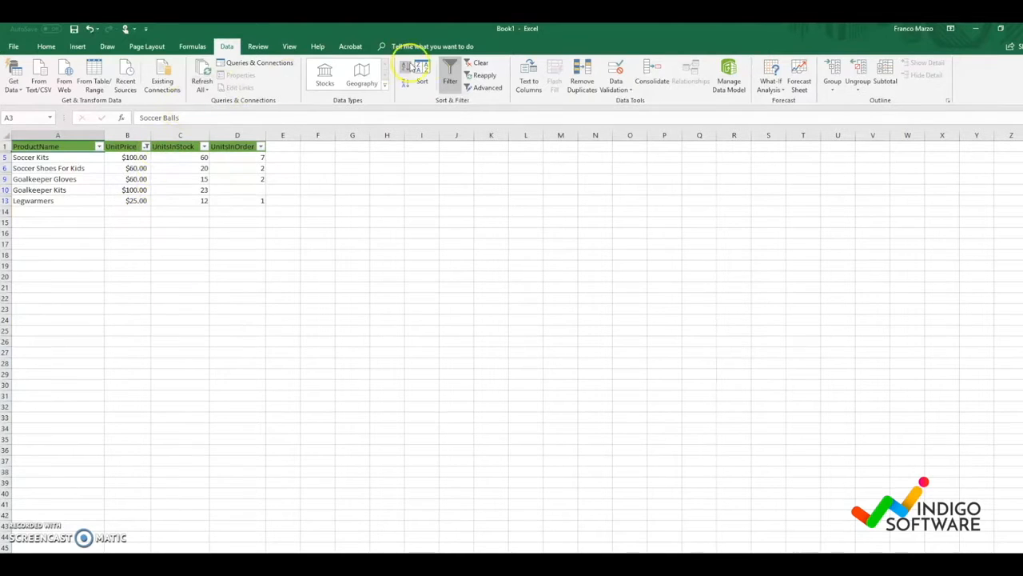
- Turn off filtering on the product table
{"action": "left_click", "coordinate": [450, 66]}
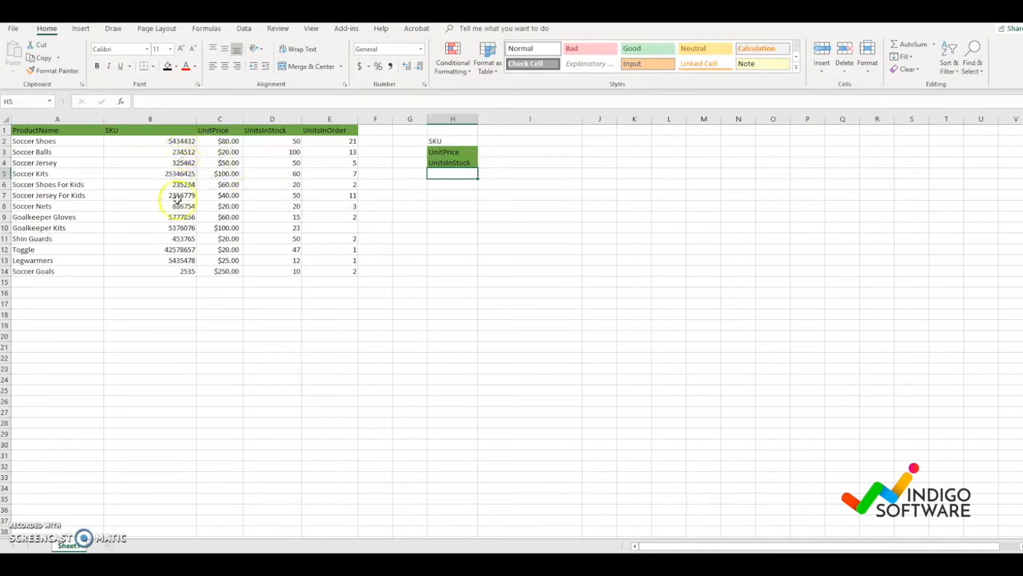
- Copy the Soccer Balls SKU 234512 from B3 into cell I2 beside the SKU label
{"action": "left_click", "coordinate": [525, 142]}
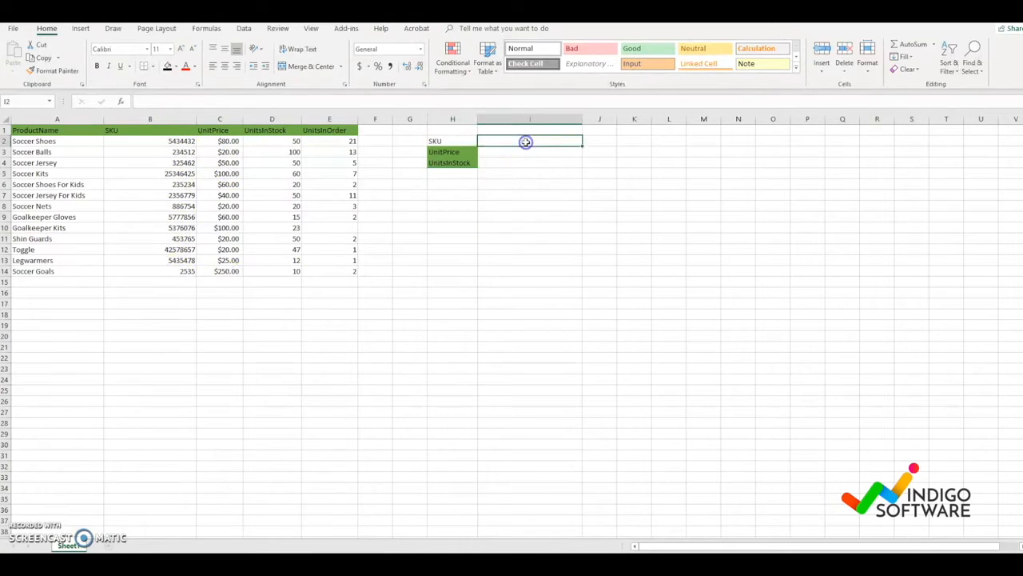
{"action": "left_click", "coordinate": [170, 155]}
{"action": "right_click", "coordinate": [170, 155]}
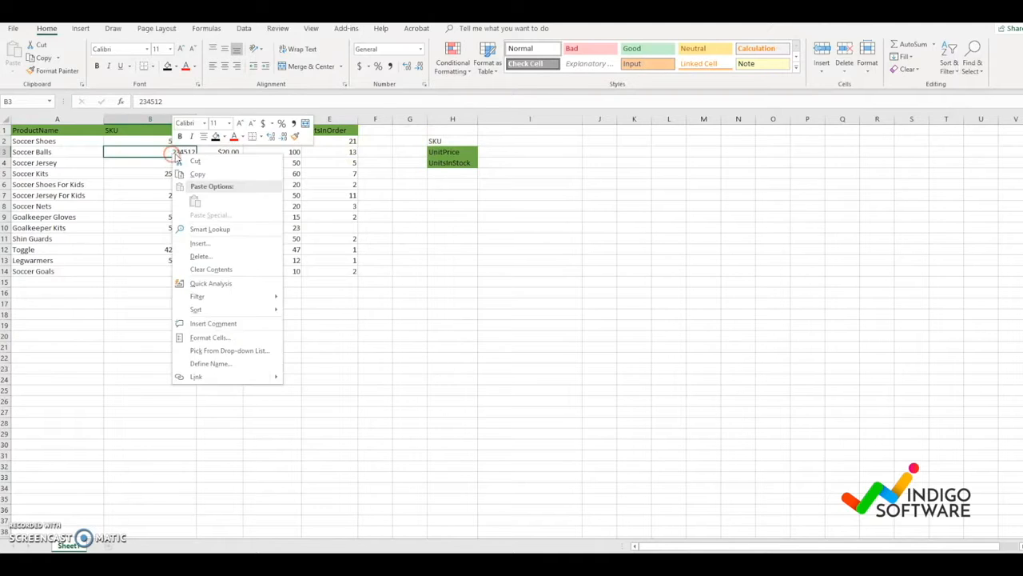
{"action": "left_click", "coordinate": [196, 174]}
{"action": "left_click", "coordinate": [520, 141]}
{"action": "right_click", "coordinate": [520, 142]}
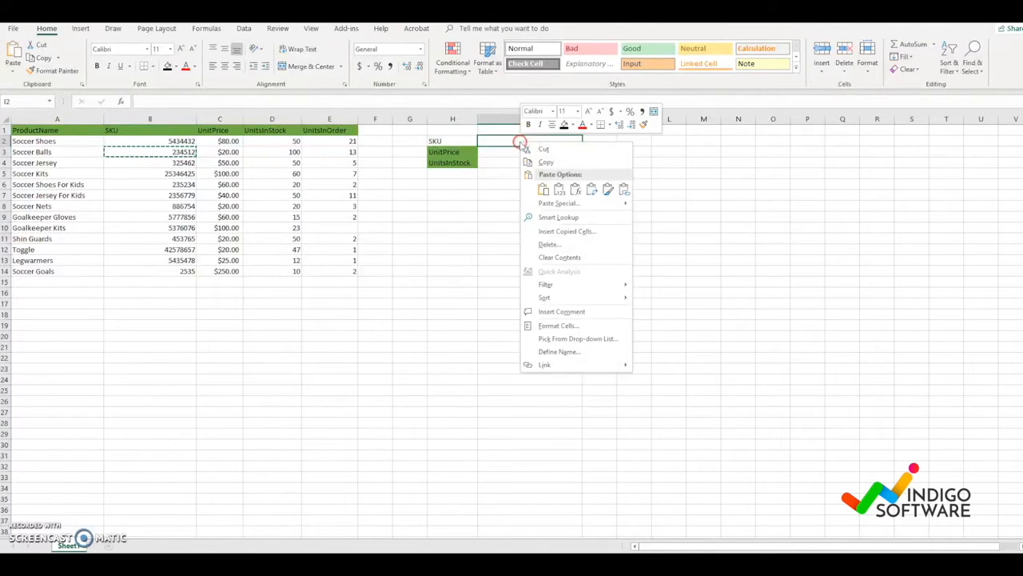
{"action": "left_click", "coordinate": [544, 191]}
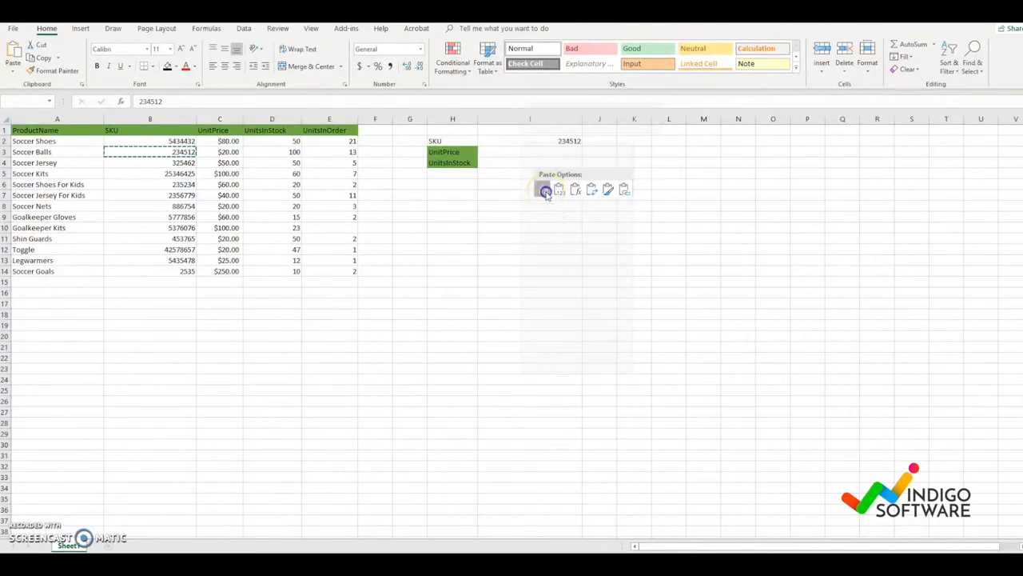
- Start a VLOOKUP formula in I4 for UnitsInStock, using I2 as the lookup value
{"action": "left_click", "coordinate": [549, 164]}
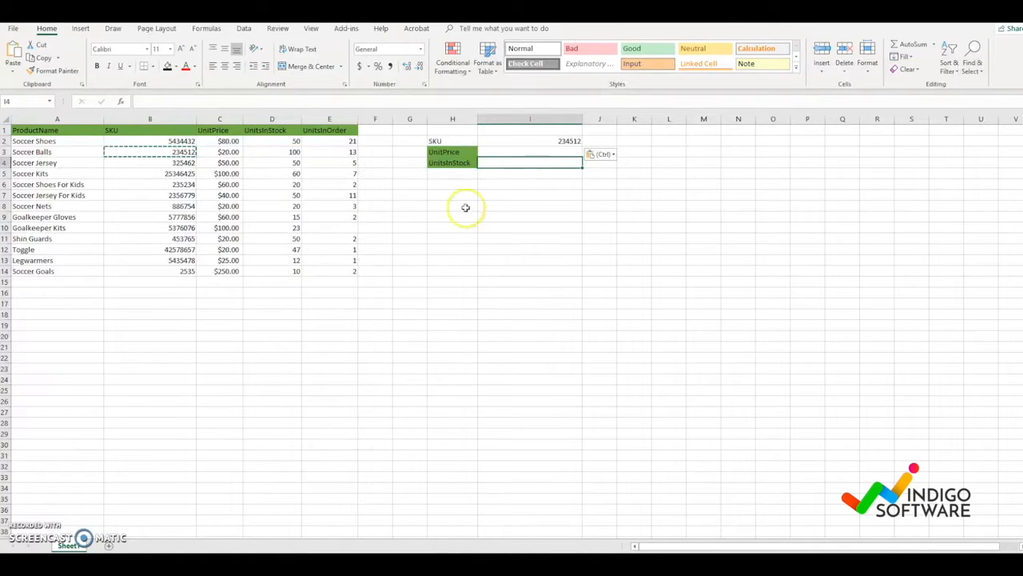
{"action": "type", "text": "="}
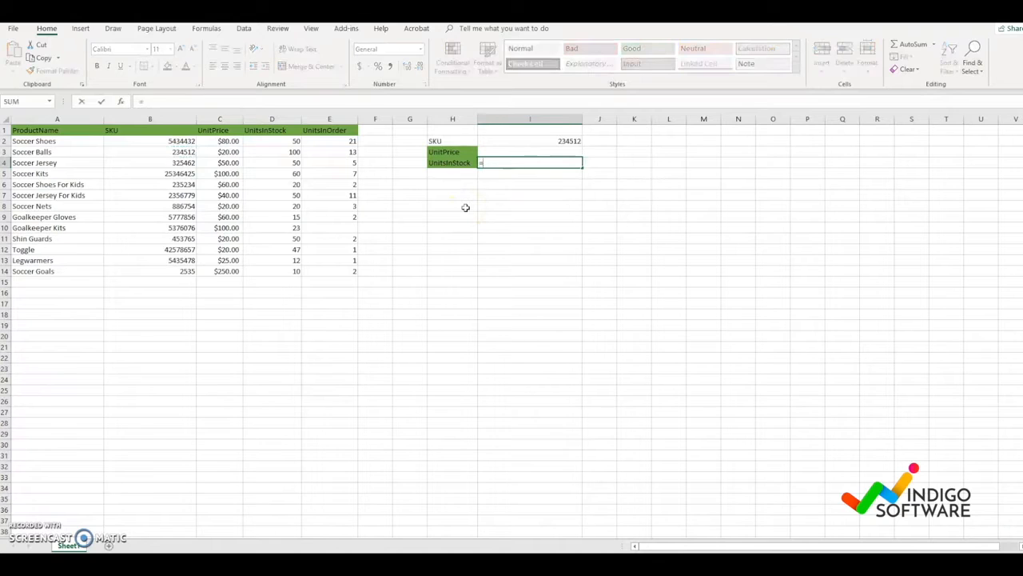
{"action": "type", "text": "VLOOKU"}
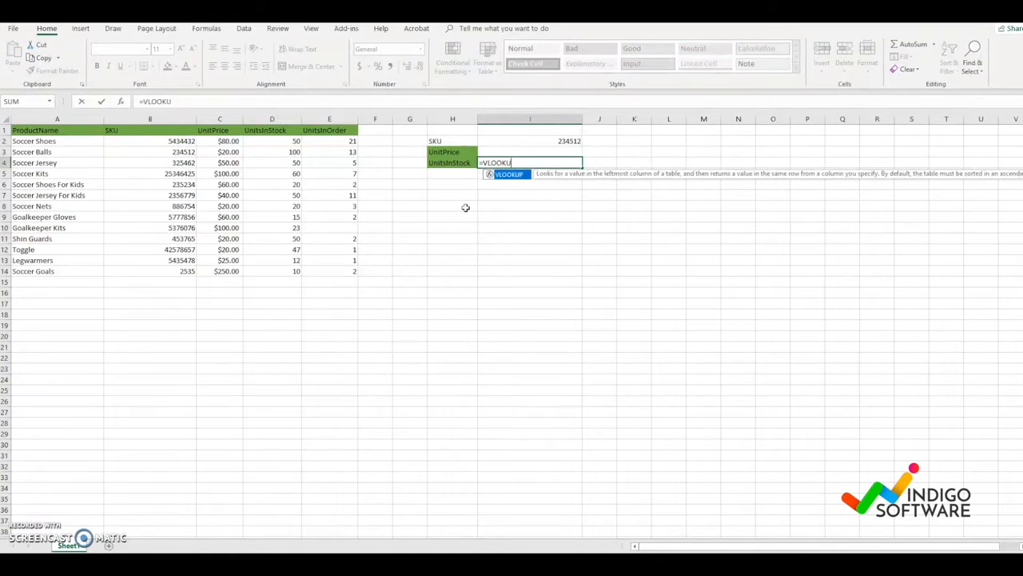
{"action": "type", "text": "P("}
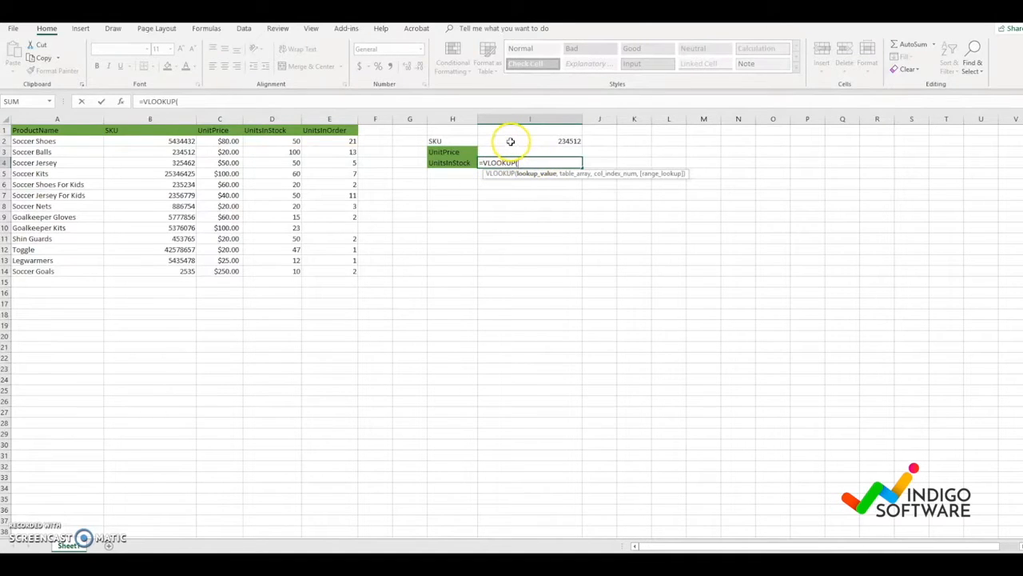
{"action": "type", "text": "I"}
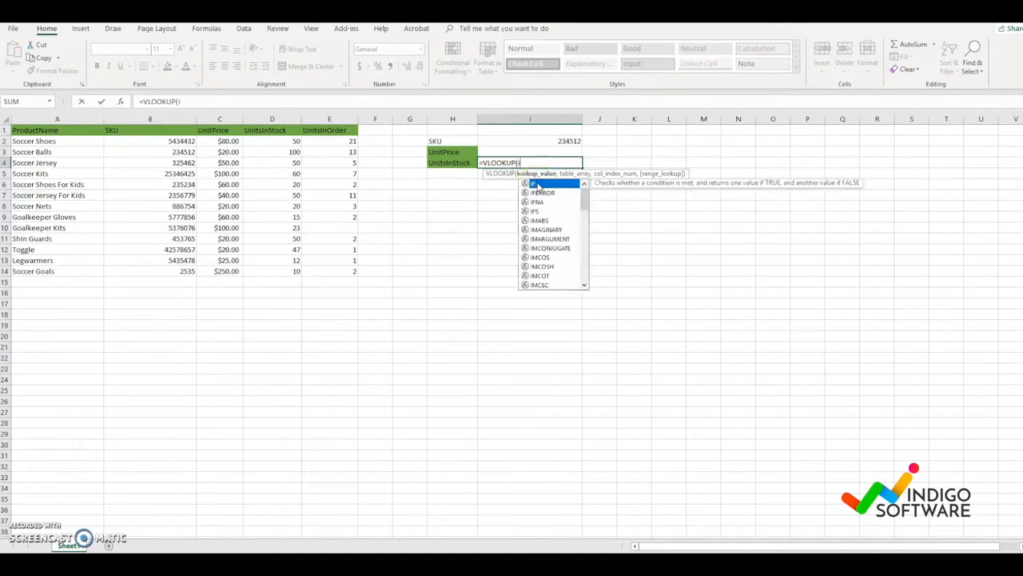
{"action": "key", "text": "BackSpace"}
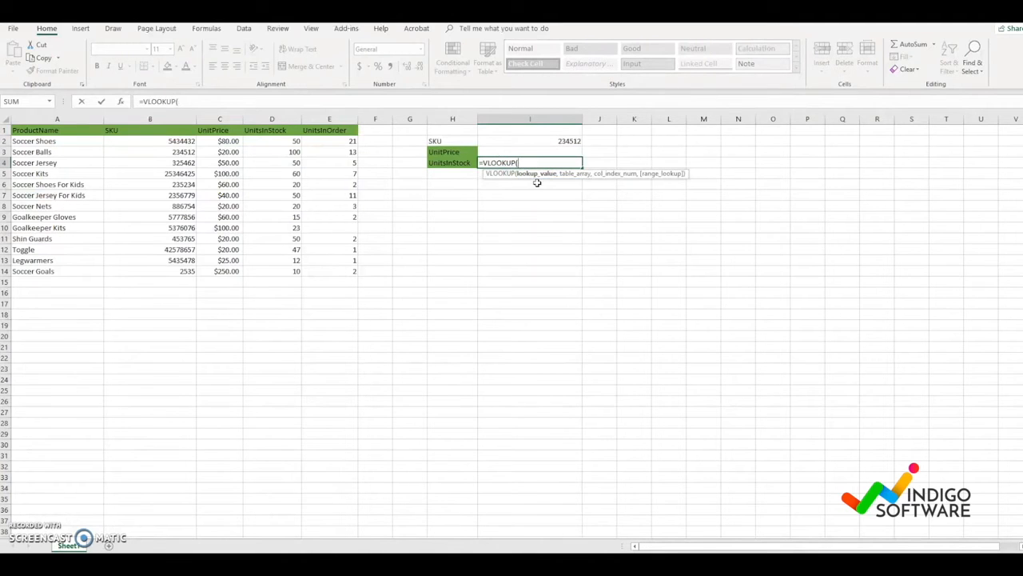
{"action": "type", "text": "I2"}
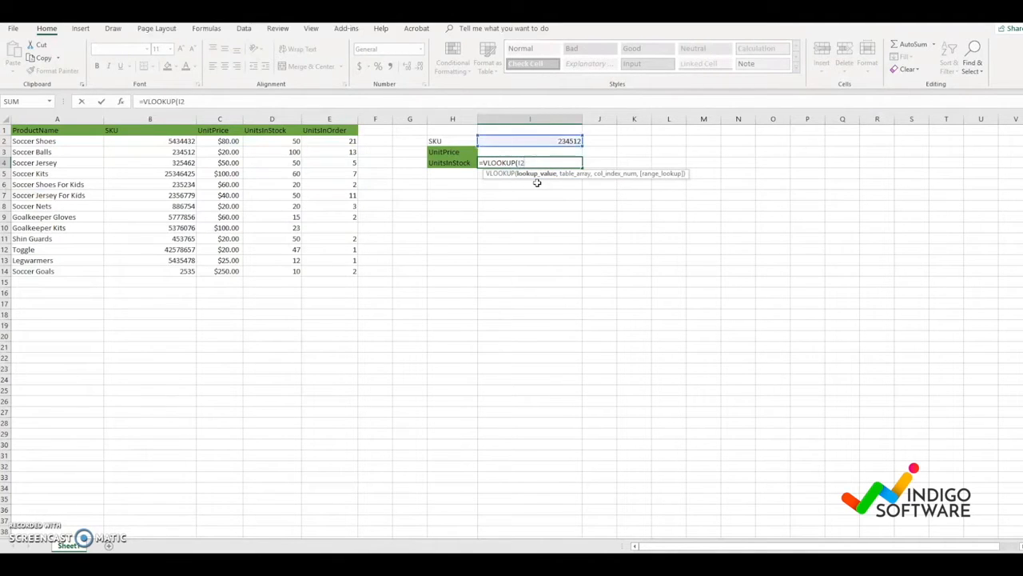
{"action": "type", "text": ","}
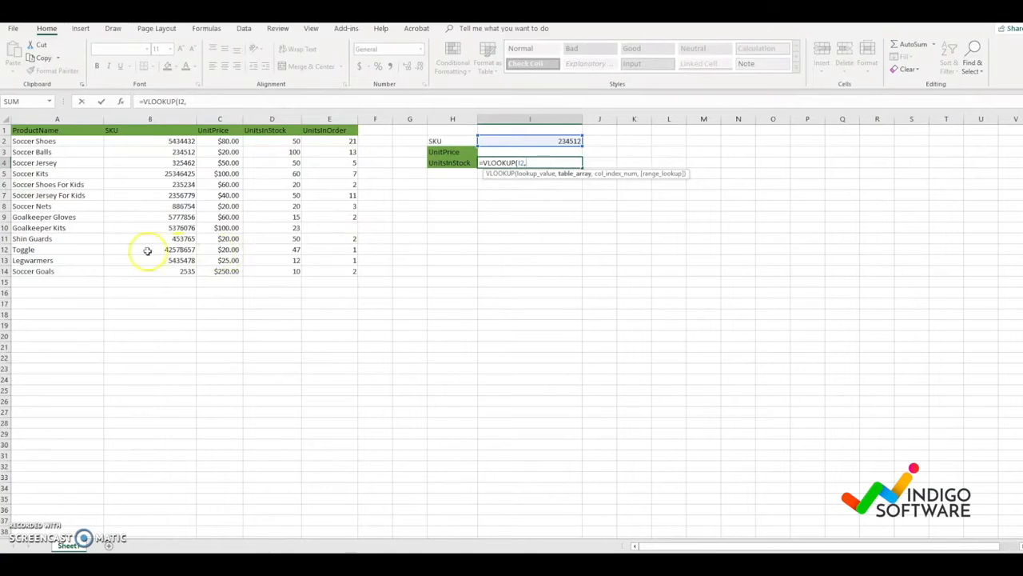
- Complete the I4 VLOOKUP formula with table array B2:E14, column index 3 and FALSE for an exact match
{"action": "left_click", "coordinate": [168, 142]}
{"action": "left_click_drag", "start_coordinate": [168, 143], "coordinate": [356, 272]}
{"action": "type", "text": ","}
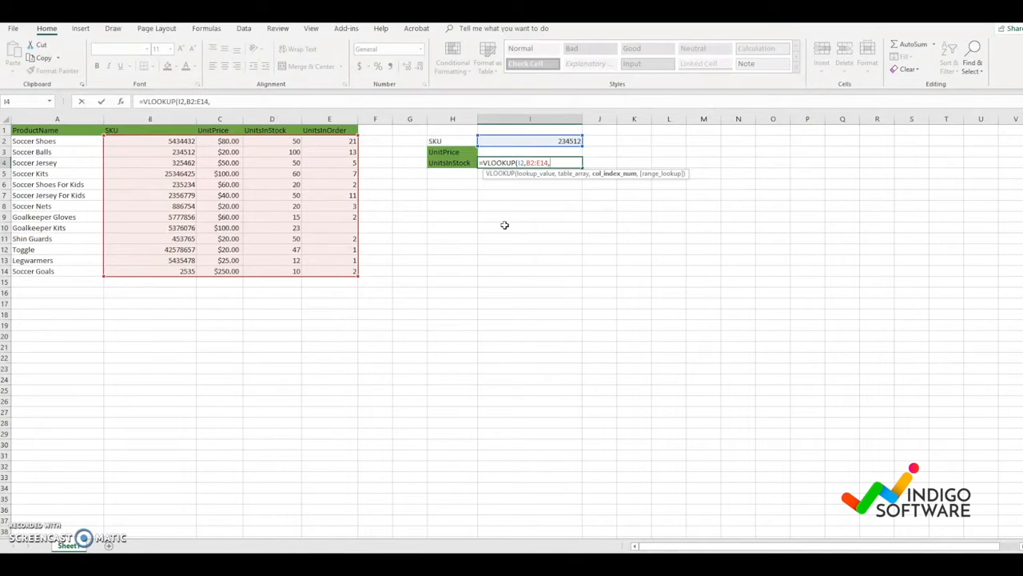
{"action": "type", "text": "3,"}
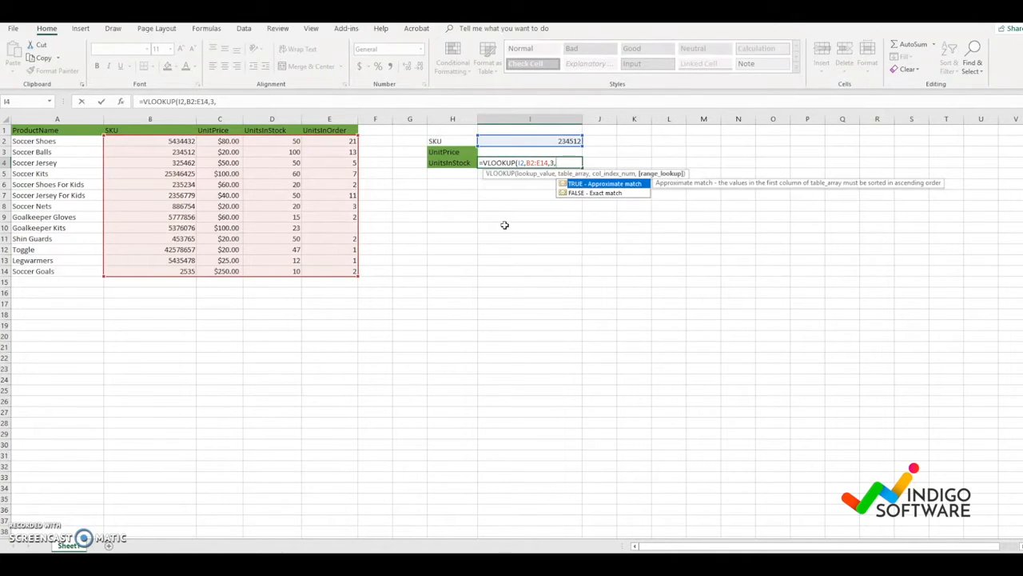
{"action": "type", "text": "FALSE)"}
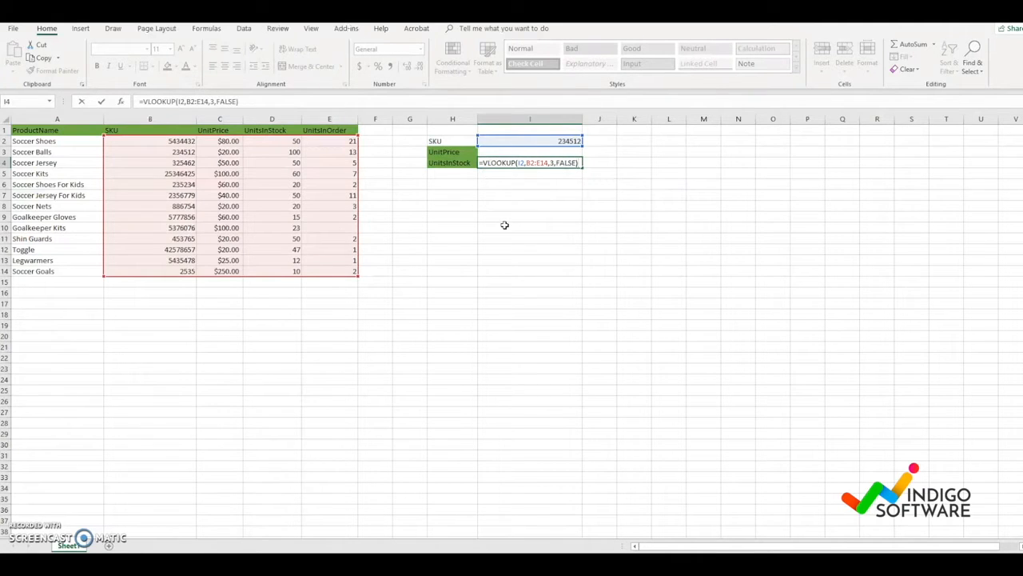
{"action": "key", "text": "Return"}
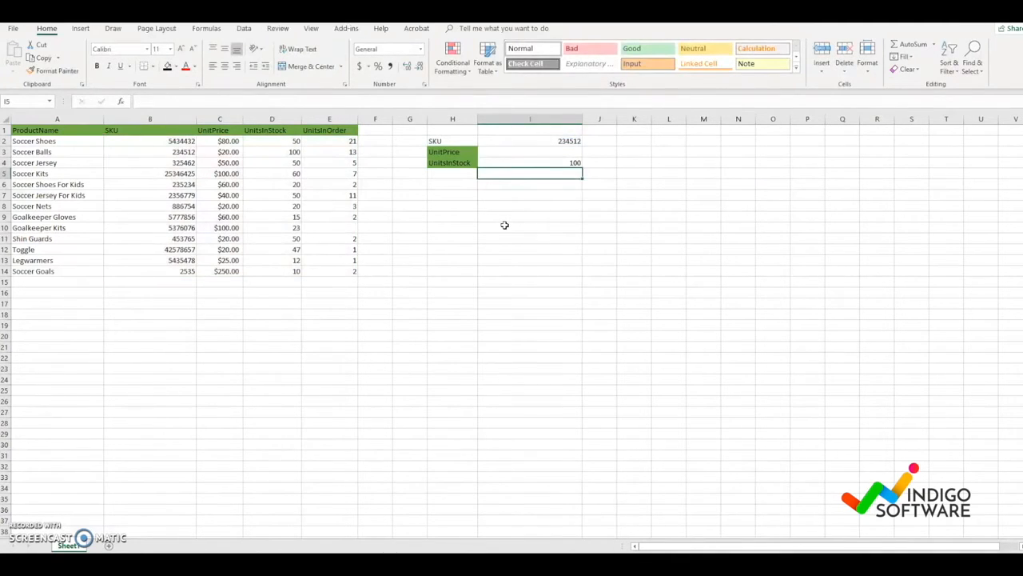
- Compare the UnitsInStock lookup in I4 with the SKU and stock entries in the Soccer Balls row
{"action": "left_click", "coordinate": [569, 163]}
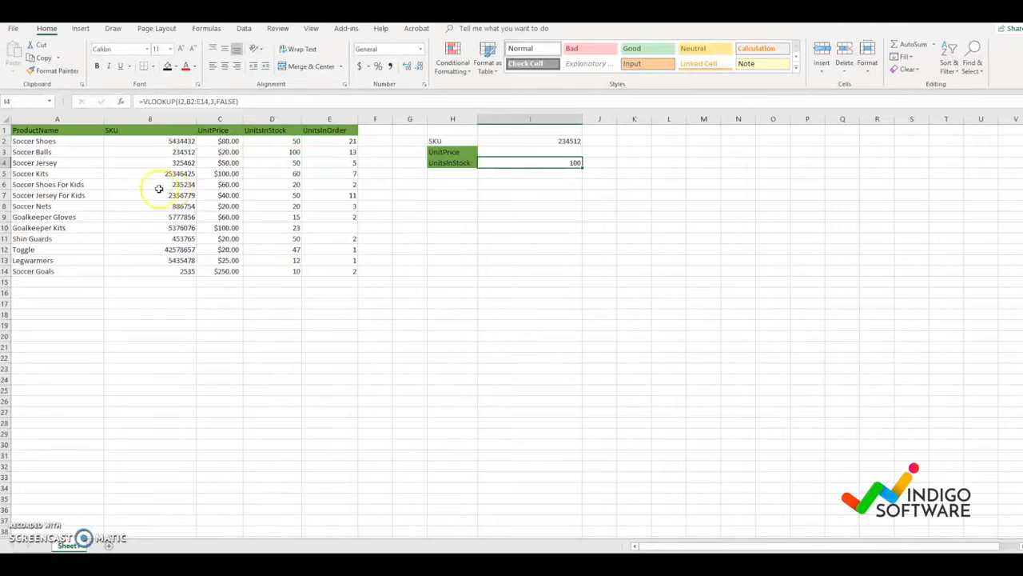
{"action": "left_click", "coordinate": [160, 152]}
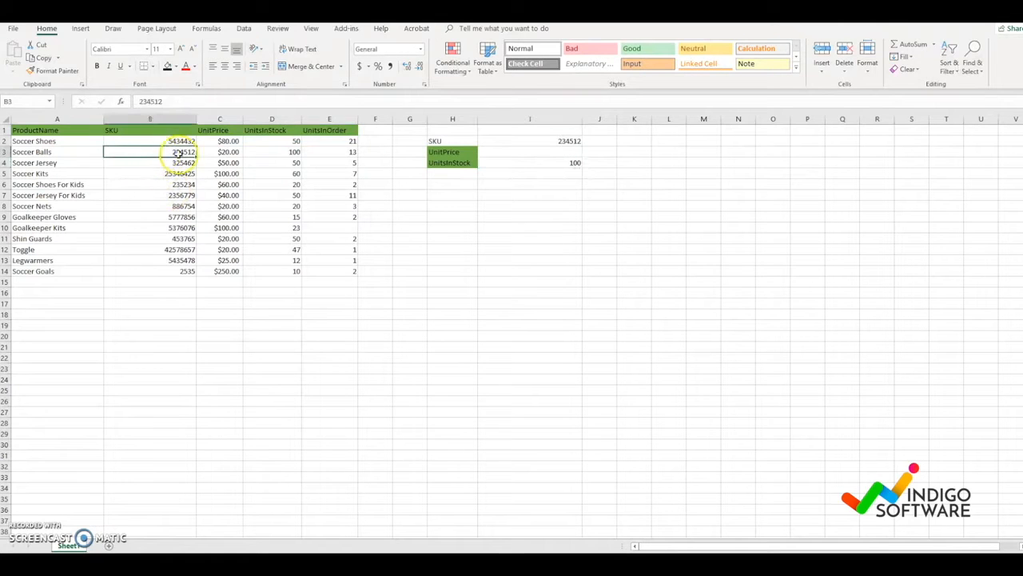
{"action": "left_click", "coordinate": [272, 152]}
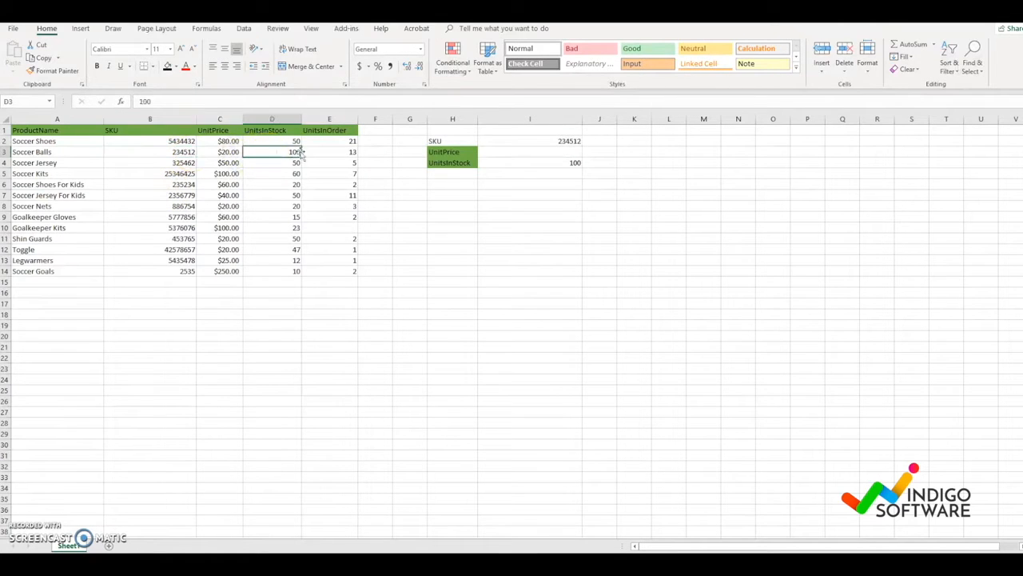
{"action": "left_click", "coordinate": [547, 142]}
{"action": "left_click", "coordinate": [570, 163]}
- Start a VLOOKUP formula in I3 for UnitPrice, using I2 as the lookup value
{"action": "left_click", "coordinate": [520, 152]}
{"action": "type", "text": "="}
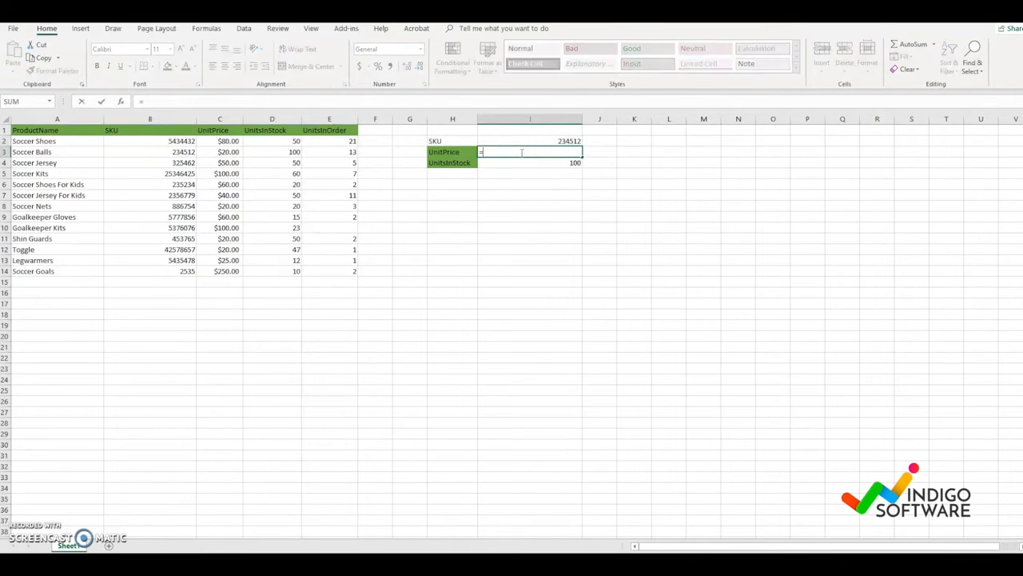
{"action": "type", "text": "VLOOK"}
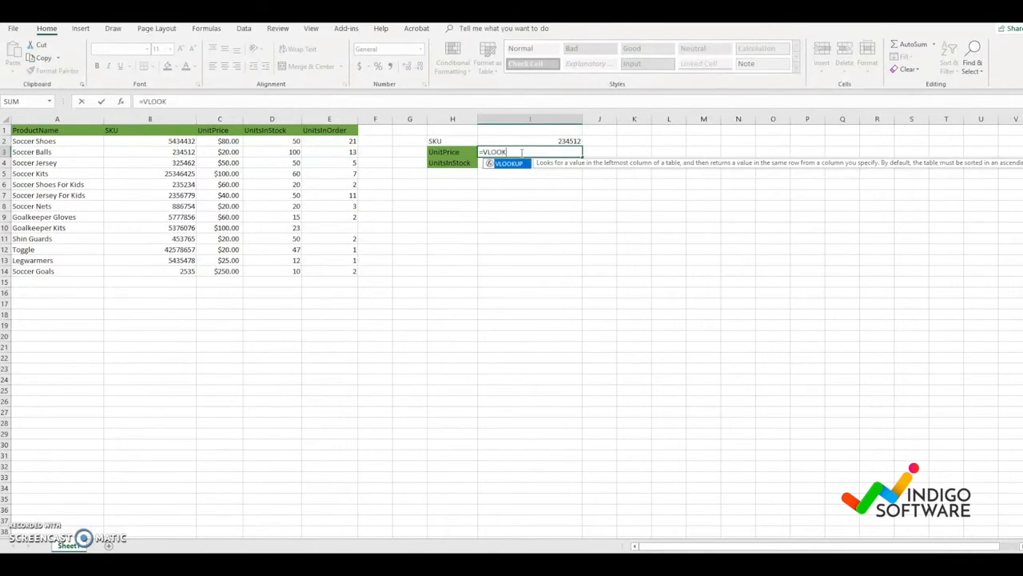
{"action": "type", "text": "UP("}
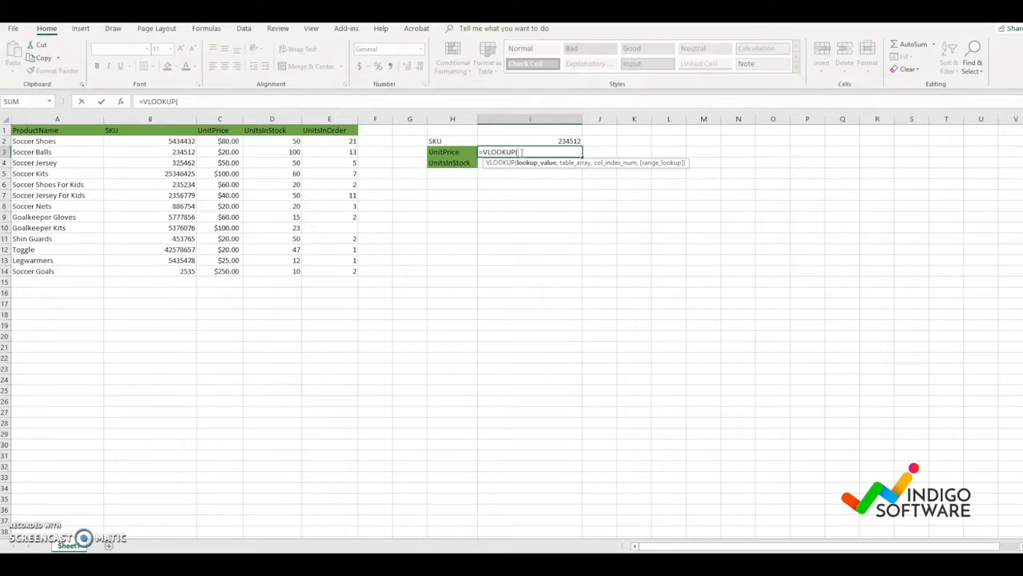
{"action": "type", "text": "I"}
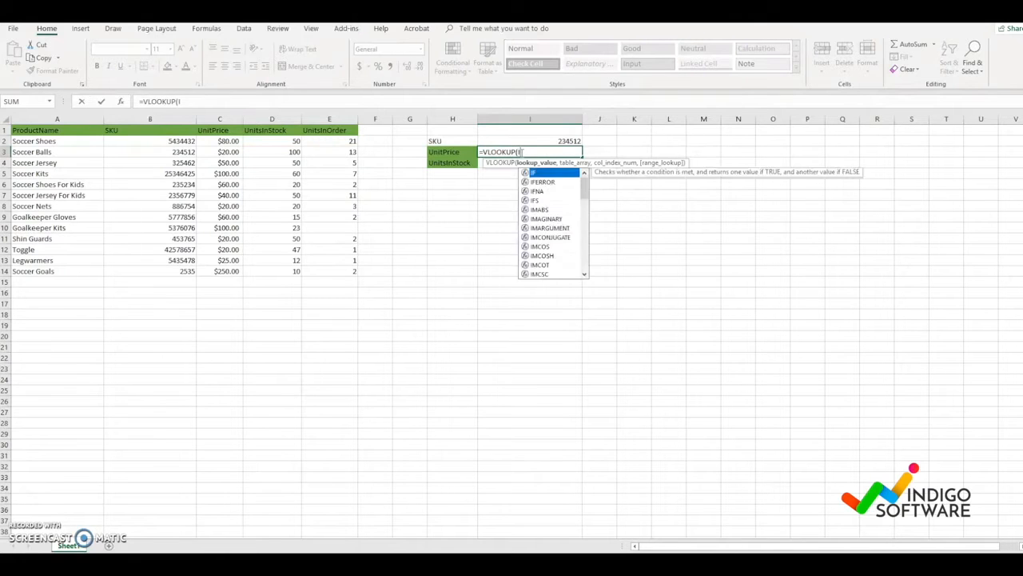
{"action": "type", "text": "2"}
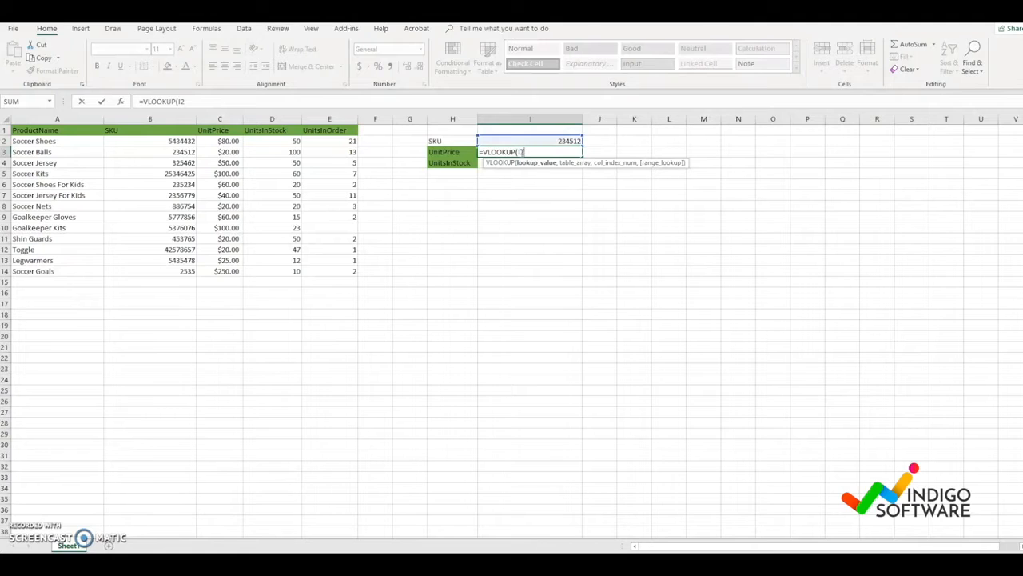
{"action": "type", "text": ","}
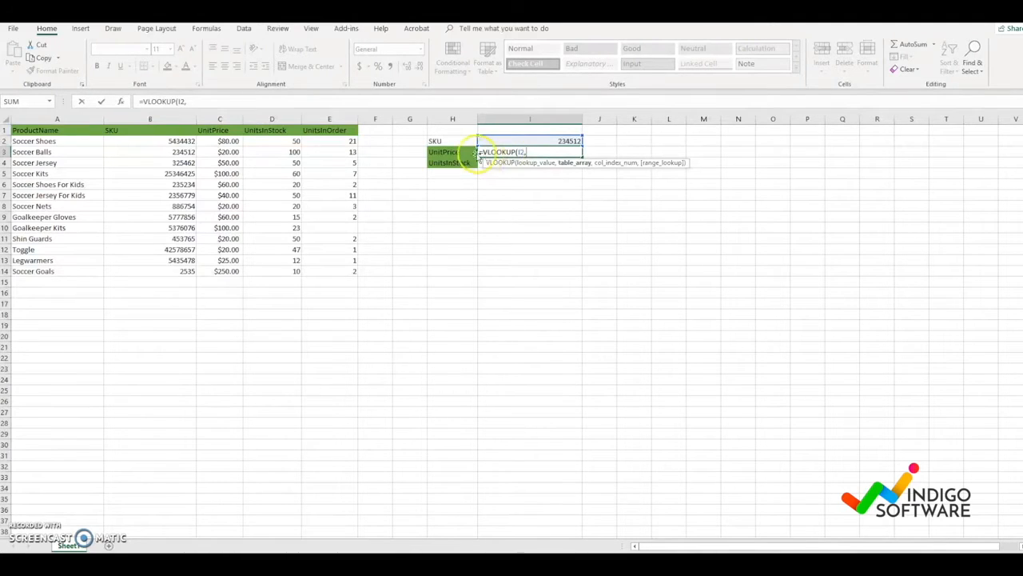
- Complete the I3 VLOOKUP formula with table array B2:E14, column index 2 and FALSE for an exact match
{"action": "left_click", "coordinate": [182, 144]}
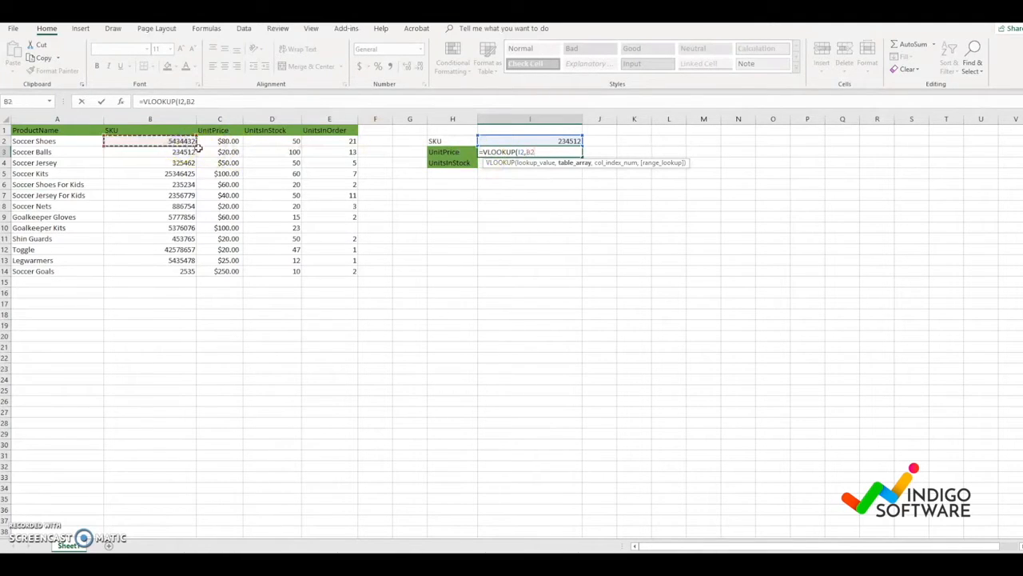
{"action": "left_click_drag", "start_coordinate": [184, 144], "coordinate": [365, 271]}
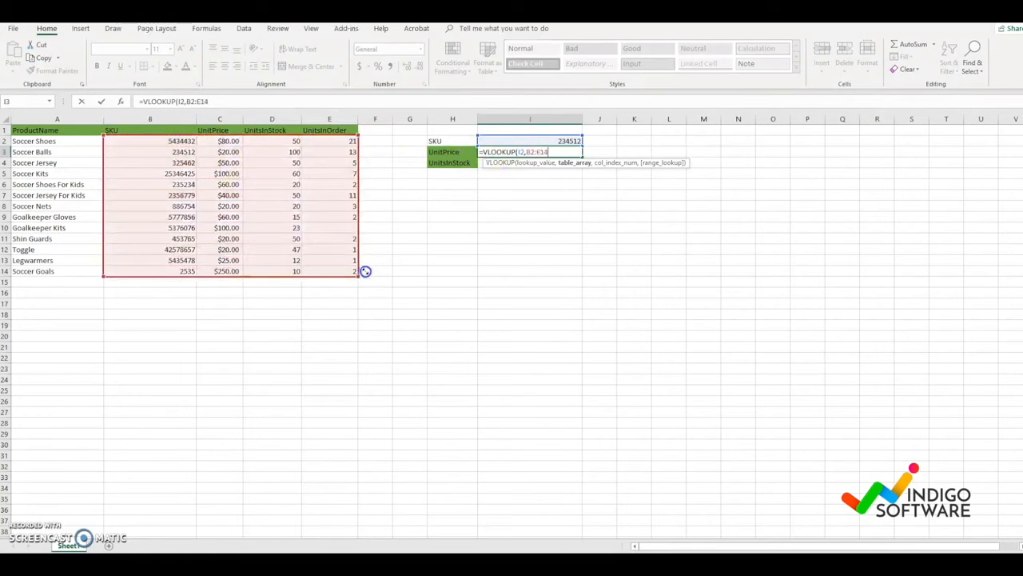
{"action": "type", "text": ","}
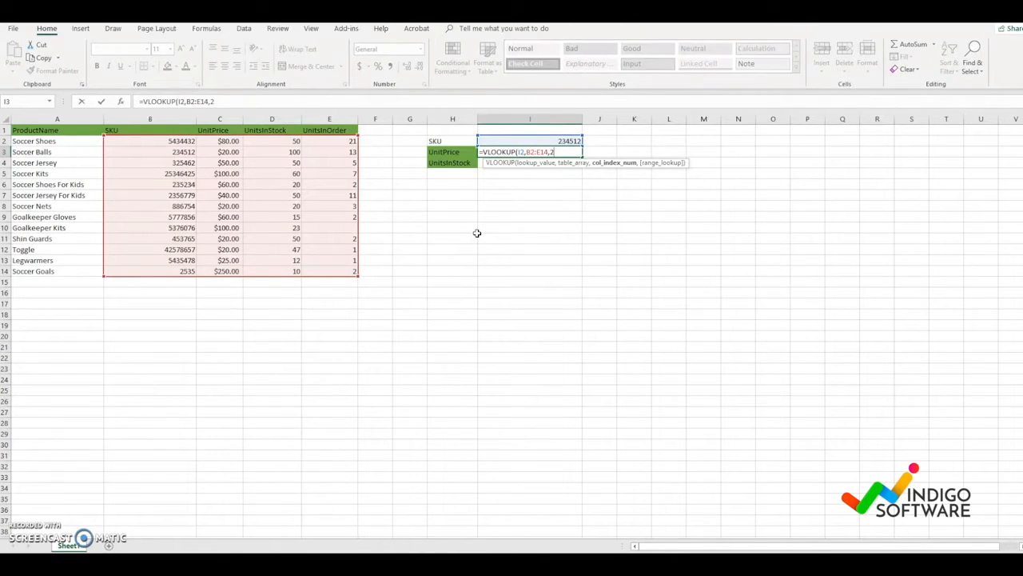
{"action": "type", "text": "2,"}
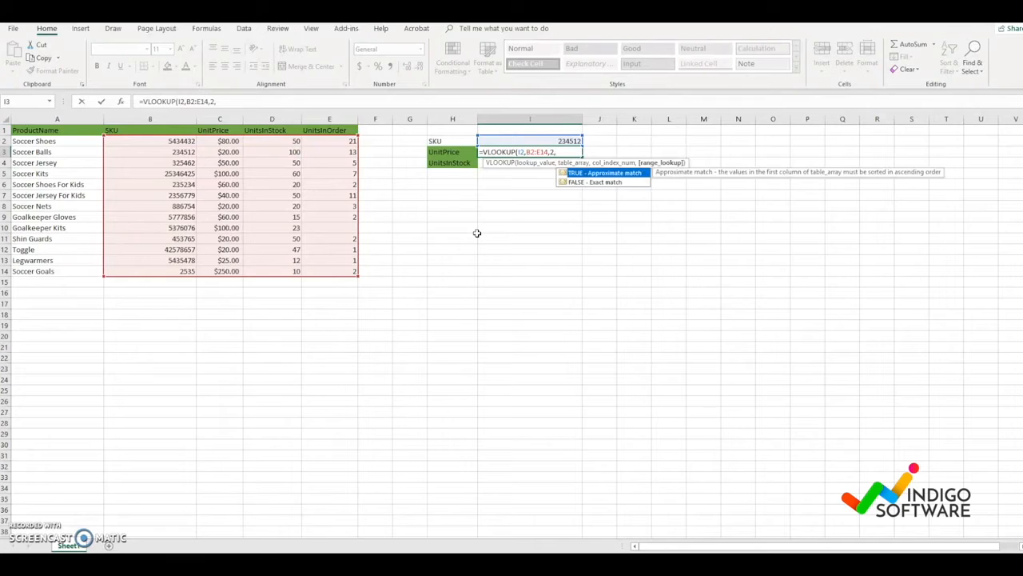
{"action": "type", "text": "FALSE)"}
{"action": "key", "text": "Return"}
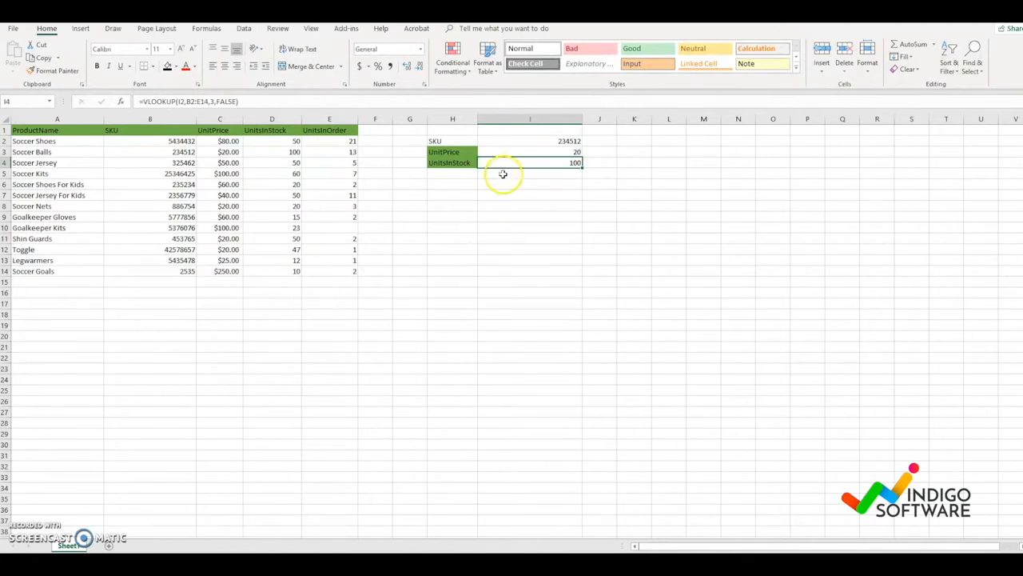
- Compare the UnitPrice lookup in I3 with the SKU and price entries in the Soccer Balls row
{"action": "left_click", "coordinate": [521, 141]}
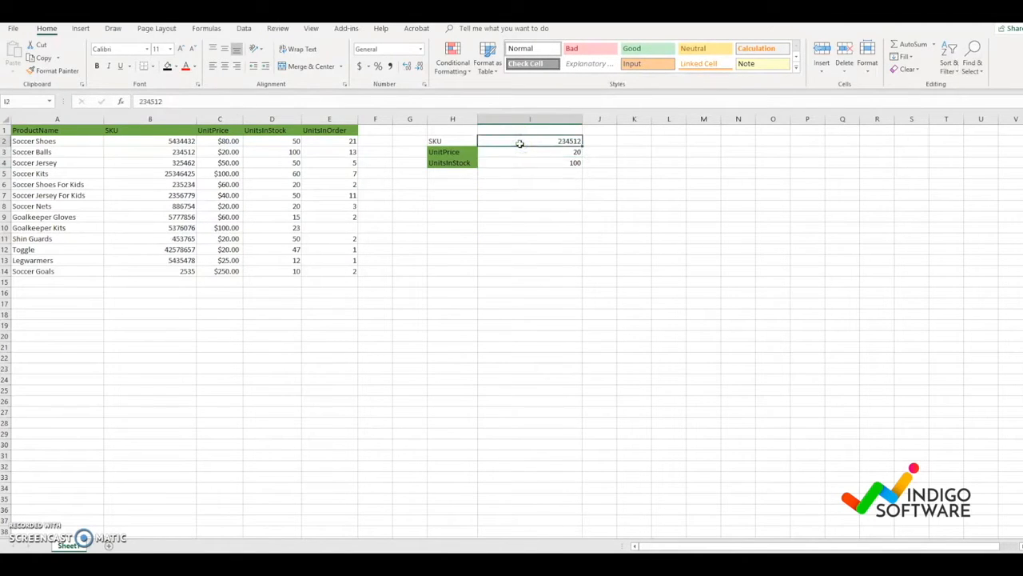
{"action": "left_click", "coordinate": [166, 152]}
{"action": "left_click", "coordinate": [209, 154]}
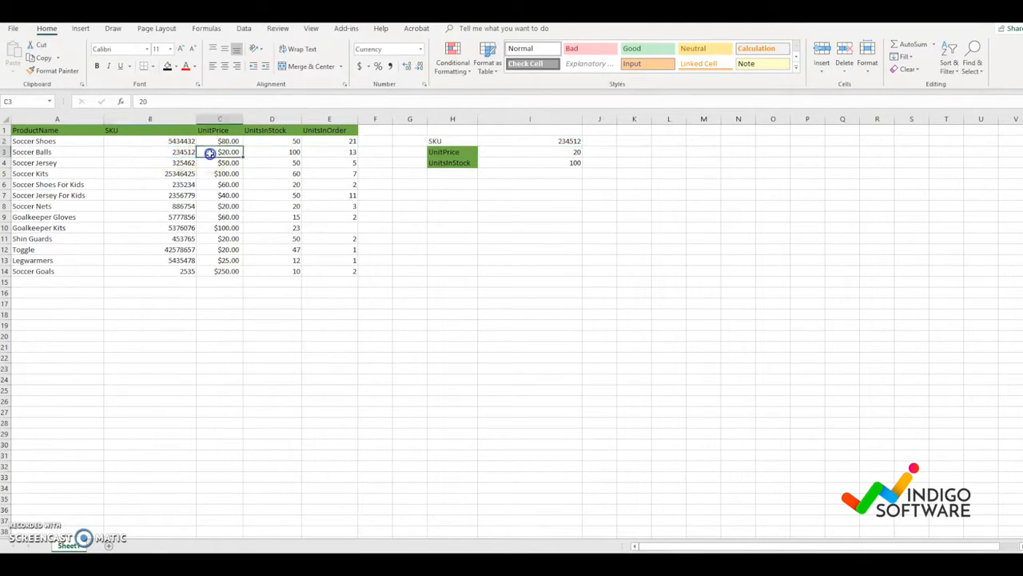
{"action": "left_click", "coordinate": [531, 153]}
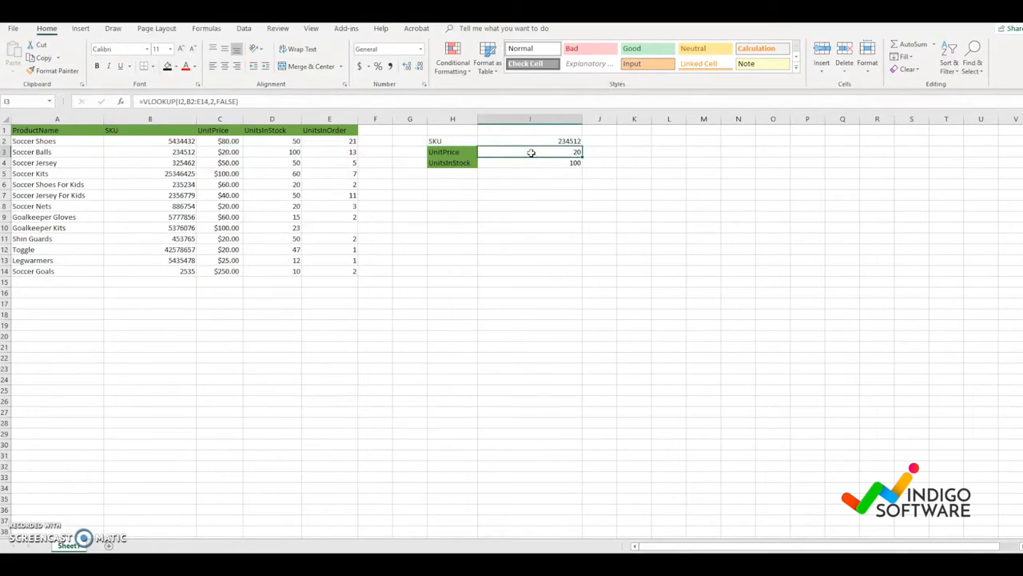
{"action": "left_click", "coordinate": [520, 185]}
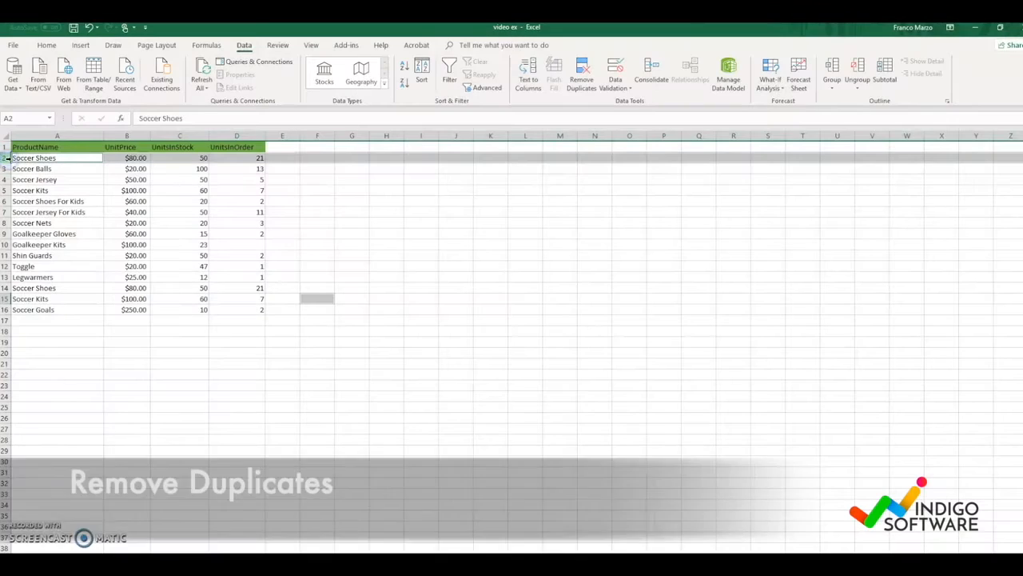
- Highlight the repeated Soccer Shoes and Soccer Kits rows (2, 5, 14 and 15) to examine the duplicates, and clear the selection
{"action": "left_click", "coordinate": [6, 192], "text": "ctrl"}
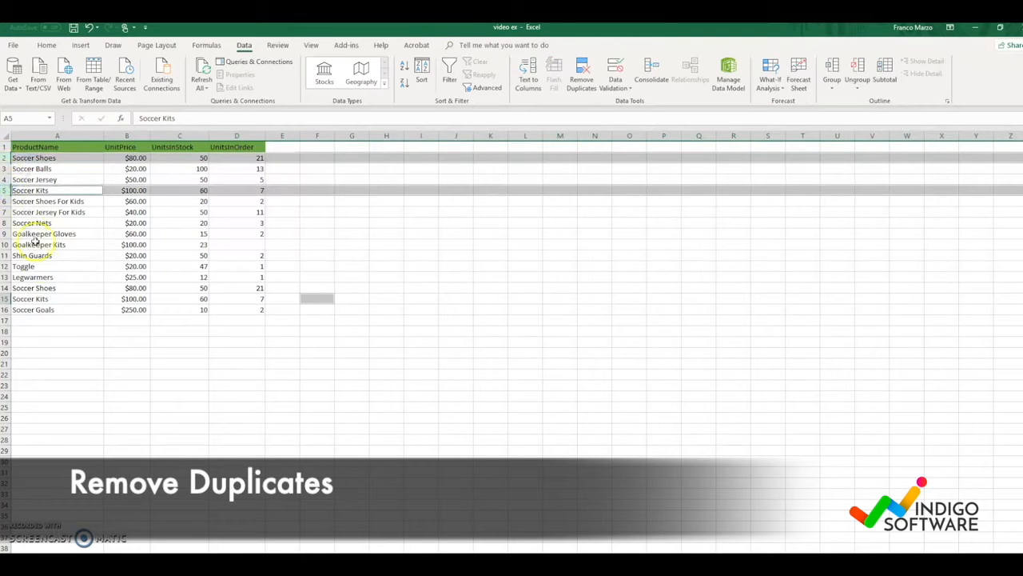
{"action": "left_click", "coordinate": [5, 288], "text": "ctrl"}
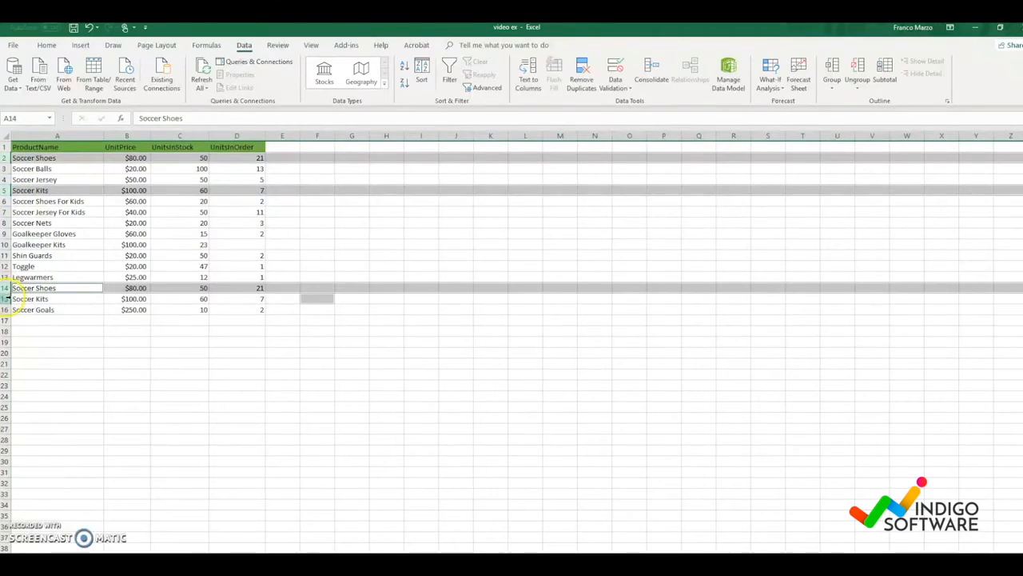
{"action": "left_click", "coordinate": [6, 298], "text": "ctrl"}
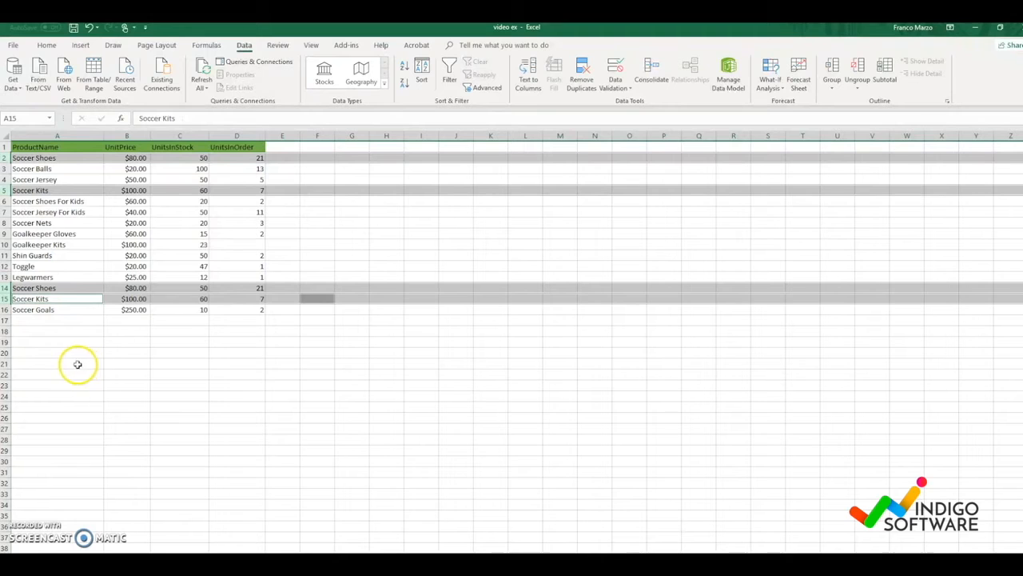
{"action": "left_click", "coordinate": [76, 325]}
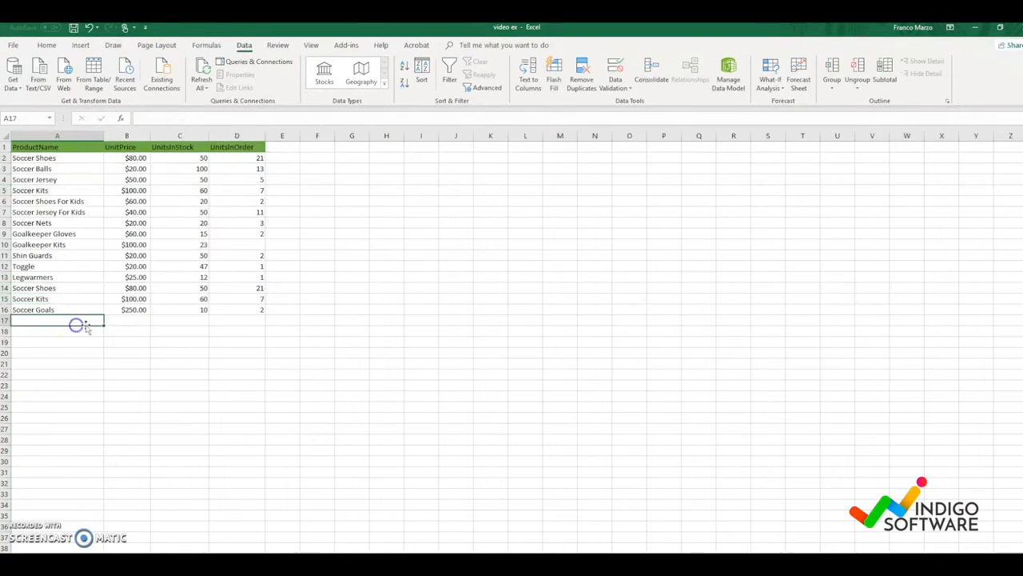
- Open Remove Duplicates for the product rows below the headers and go through the four listed columns
{"action": "left_click_drag", "start_coordinate": [286, 329], "coordinate": [47, 157]}
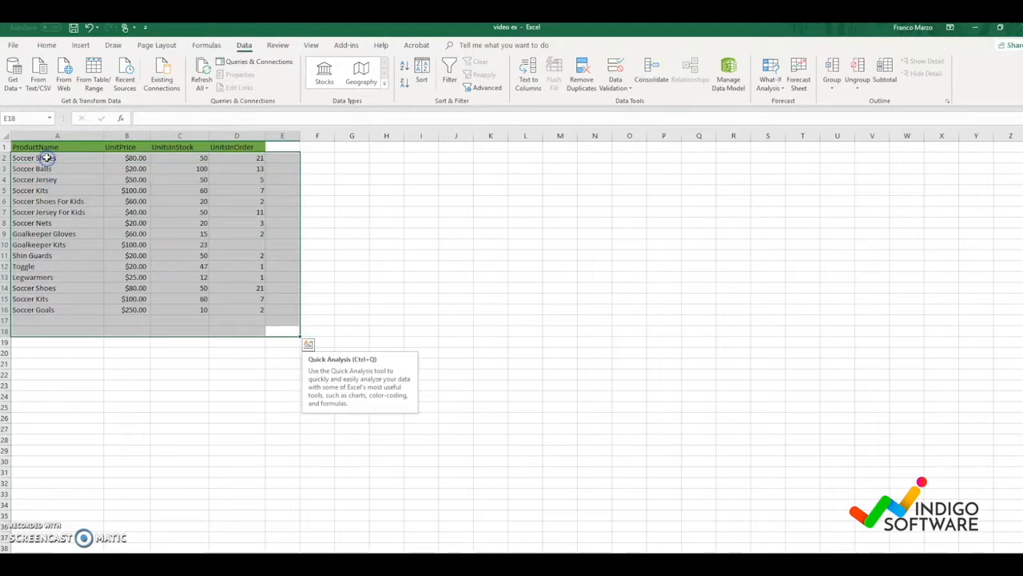
{"action": "left_click", "coordinate": [582, 72]}
{"action": "left_click", "coordinate": [432, 285]}
{"action": "left_click", "coordinate": [428, 294]}
{"action": "left_click", "coordinate": [430, 304]}
{"action": "left_click", "coordinate": [425, 315]}
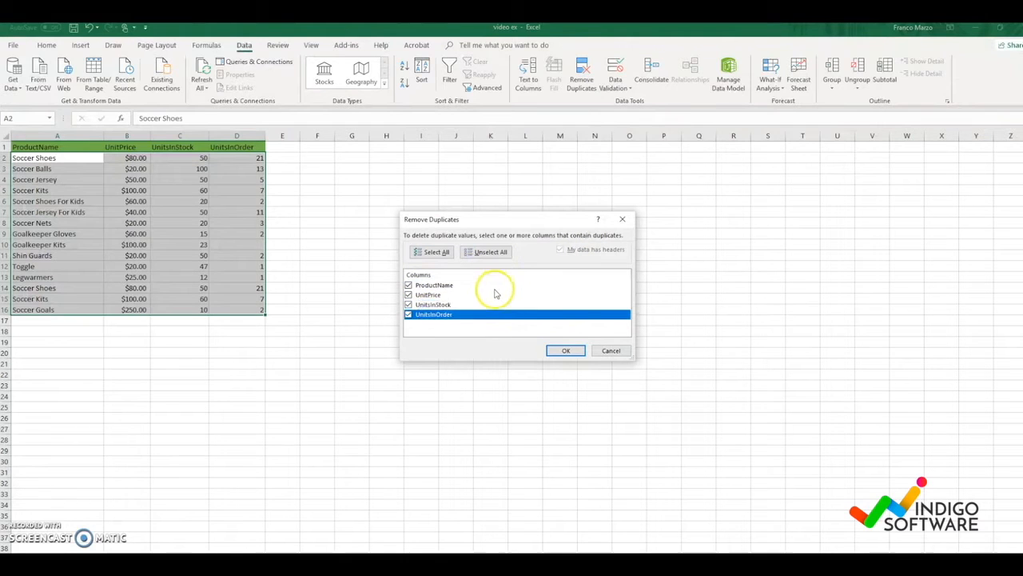
- Exclude UnitPrice, UnitsInStock and UnitsInOrder from the comparison and remove the rows with duplicate ProductName values
{"action": "left_click", "coordinate": [409, 295]}
{"action": "left_click", "coordinate": [409, 305]}
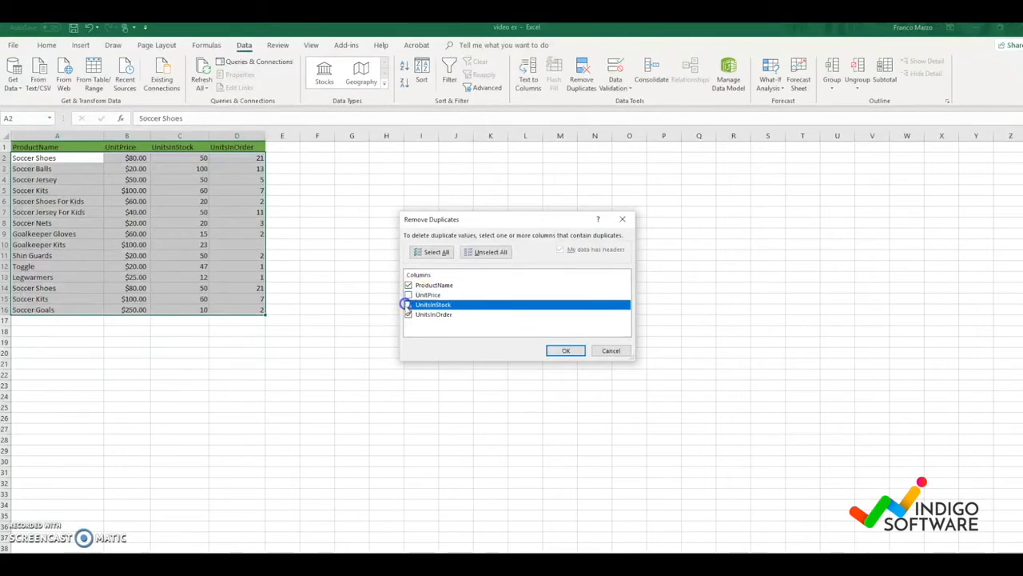
{"action": "left_click", "coordinate": [409, 314]}
{"action": "left_click", "coordinate": [562, 350]}
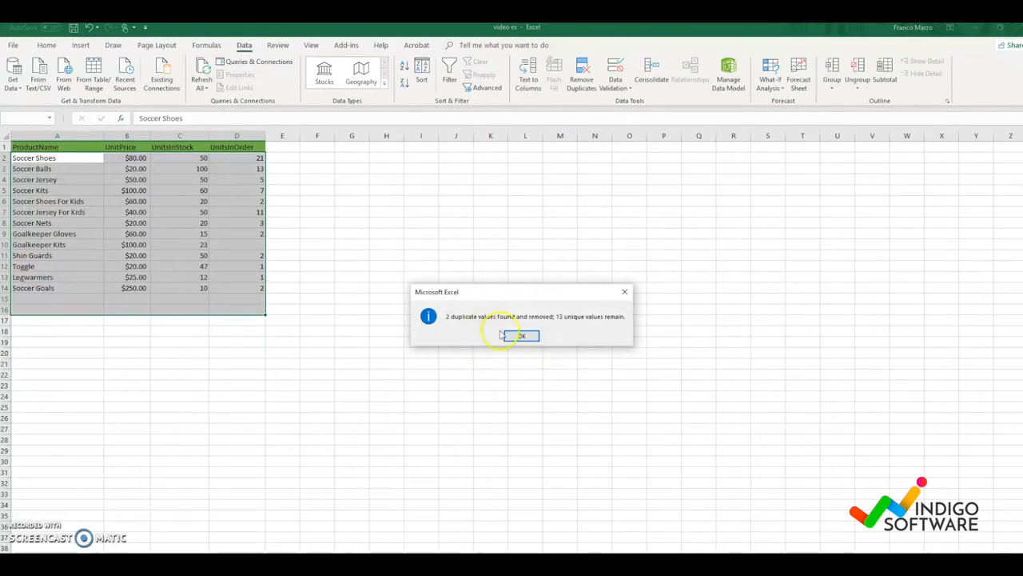
{"action": "left_click", "coordinate": [530, 336]}
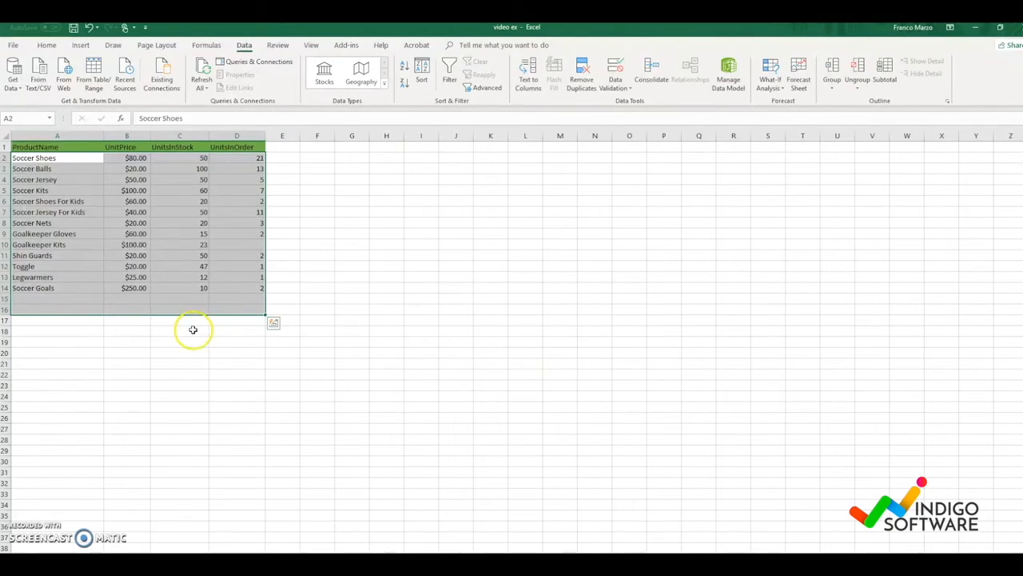
{"action": "left_click", "coordinate": [71, 319]}
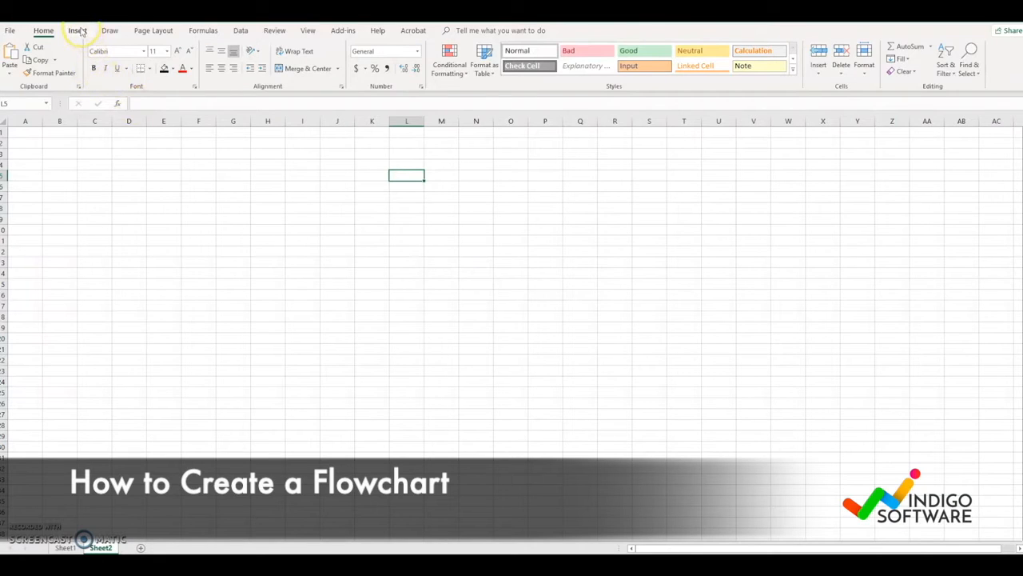
- Draw a flowchart process rectangle about 3.35" wide and 1.46" high over columns K to O, rows 4 to 10, on Sheet2
{"action": "left_click", "coordinate": [77, 30]}
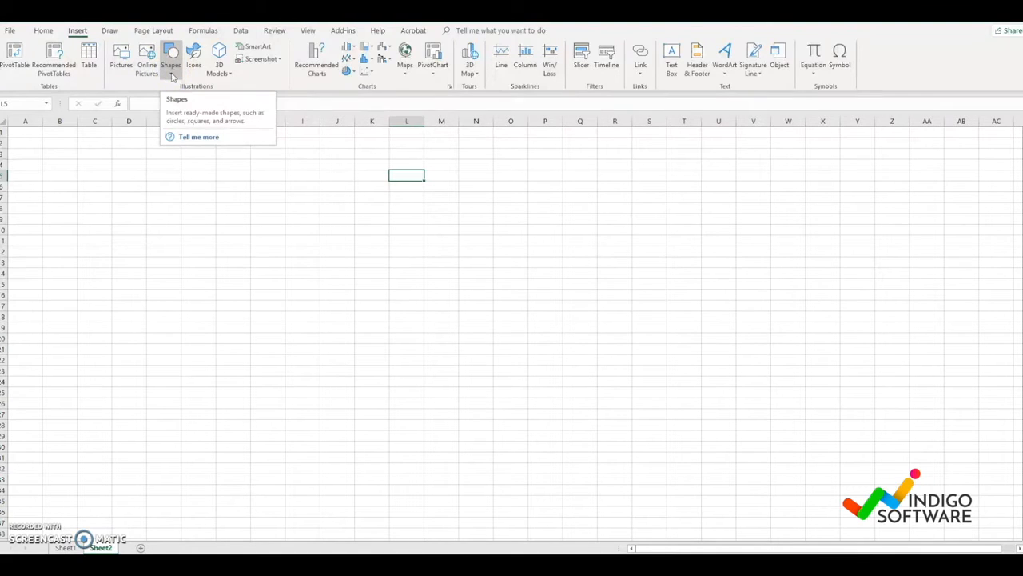
{"action": "left_click", "coordinate": [171, 73]}
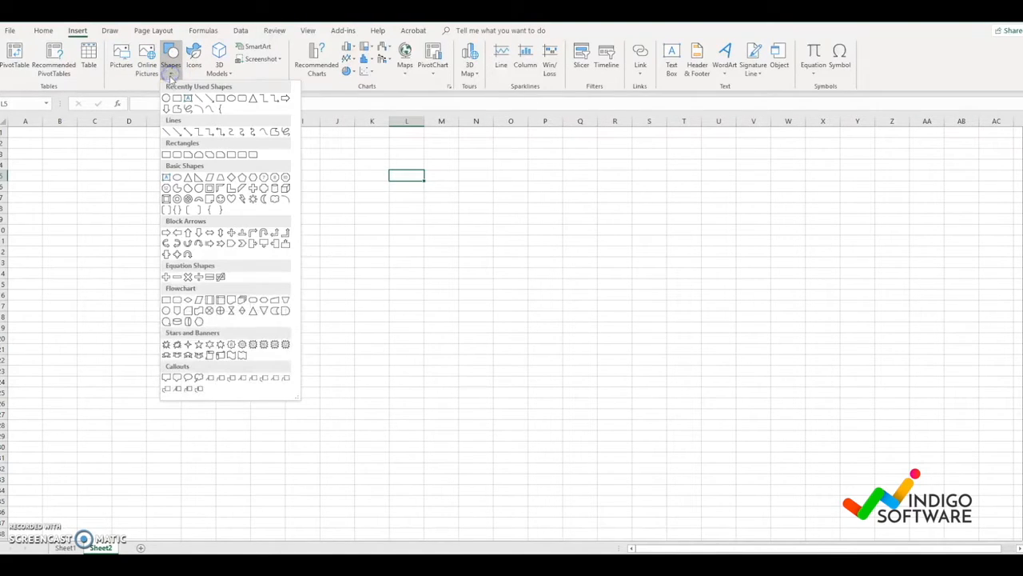
{"action": "left_click", "coordinate": [167, 299]}
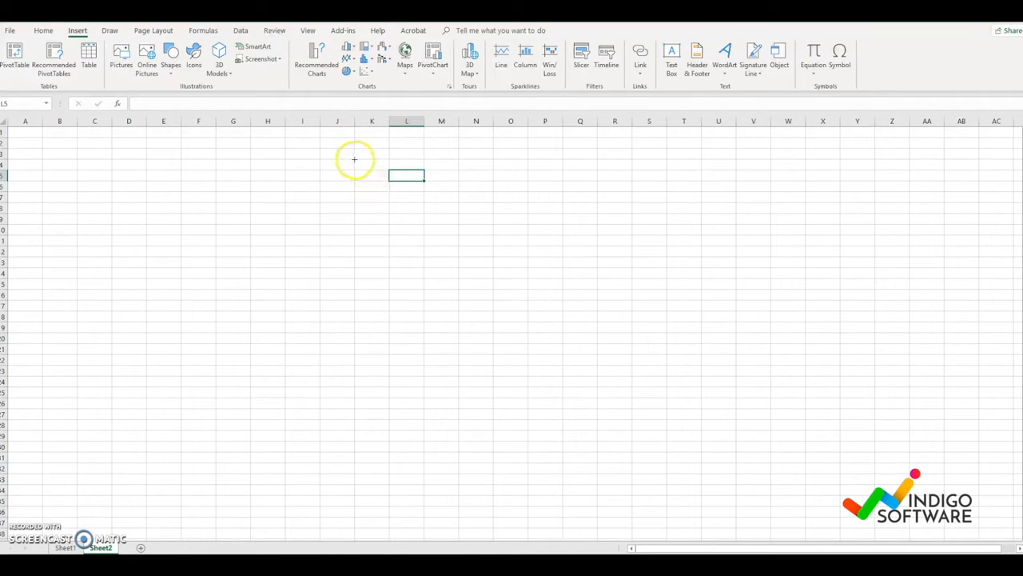
{"action": "left_click_drag", "start_coordinate": [354, 159], "coordinate": [529, 235]}
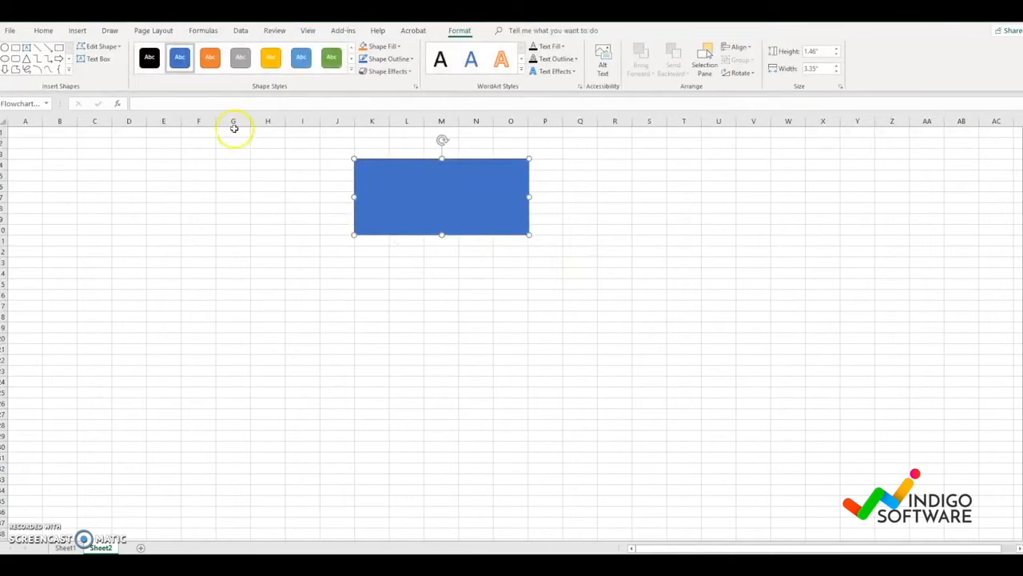
- Label the flowchart rectangle TEST 123456 and center the text horizontally
{"action": "left_click", "coordinate": [211, 59]}
{"action": "type", "text": "TEST 123456"}
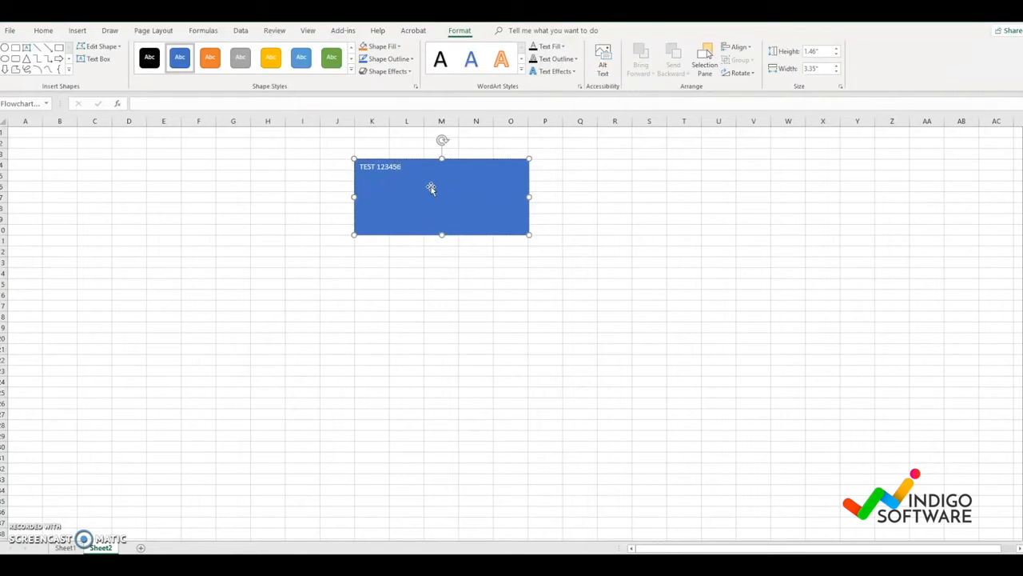
{"action": "double_click", "coordinate": [376, 166]}
{"action": "left_click", "coordinate": [430, 149]}
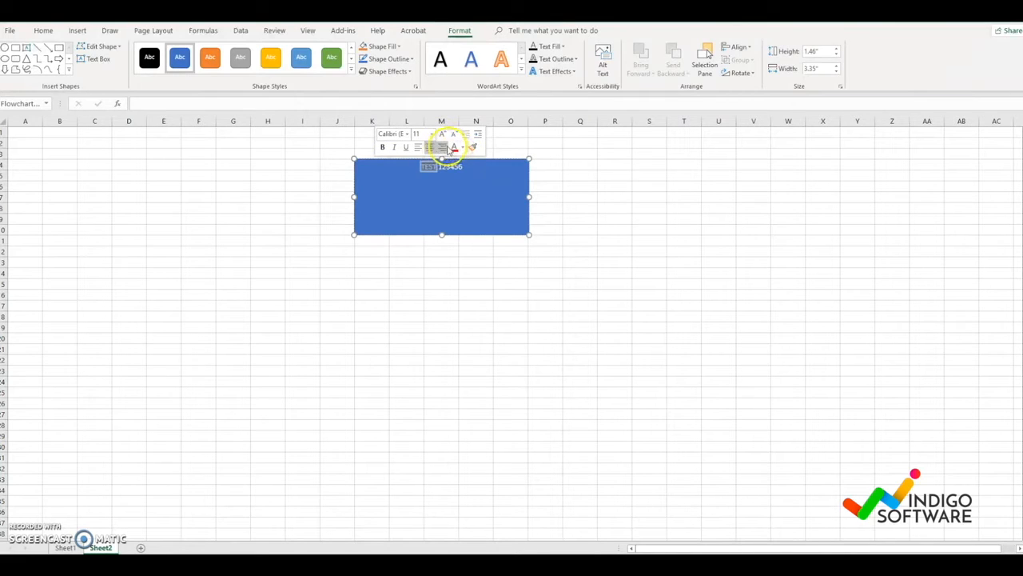
{"action": "left_click", "coordinate": [444, 148]}
{"action": "left_click", "coordinate": [430, 148]}
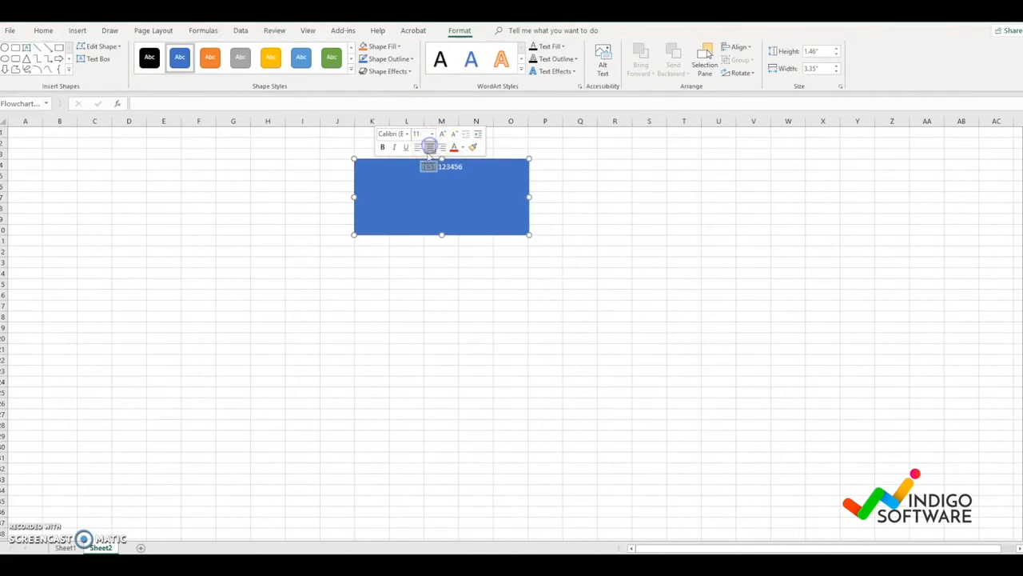
- Insert three blank lines above the TEST 123456 label to move it to the rectangle's vertical middle
{"action": "left_click", "coordinate": [416, 170]}
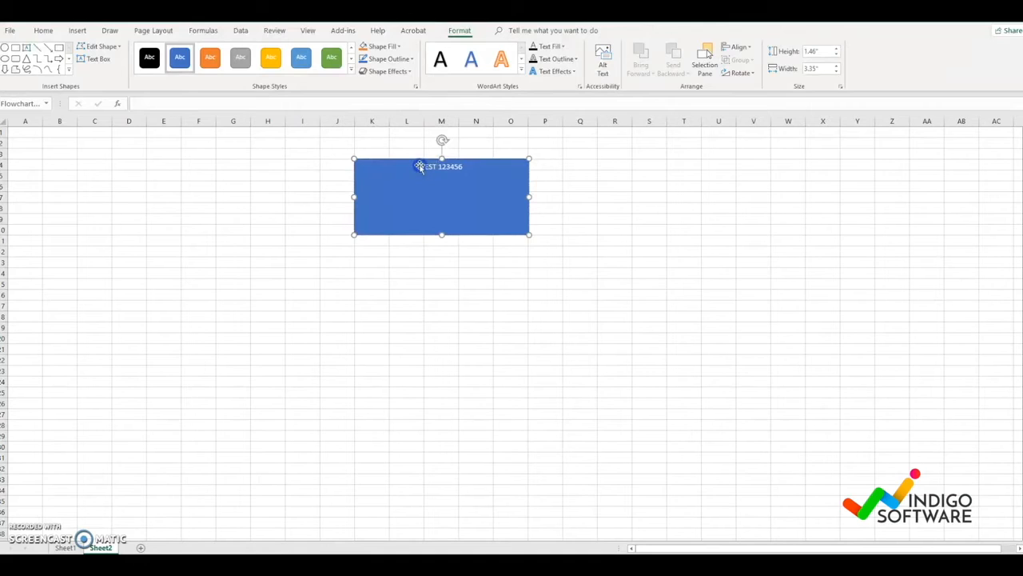
{"action": "key", "text": "Return"}
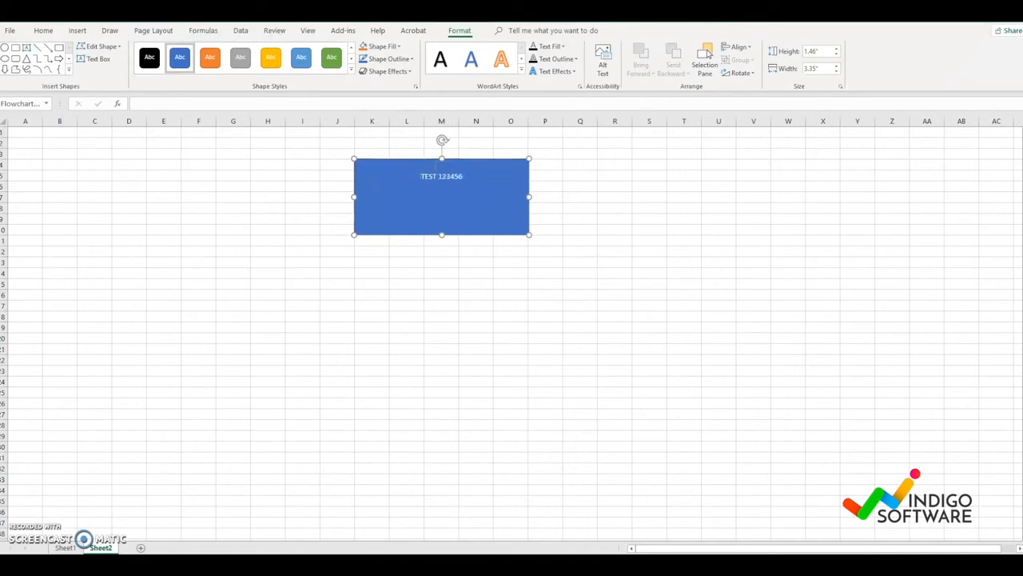
{"action": "key", "text": "Return"}
{"action": "key", "text": "Return"}
{"action": "left_click", "coordinate": [544, 173]}
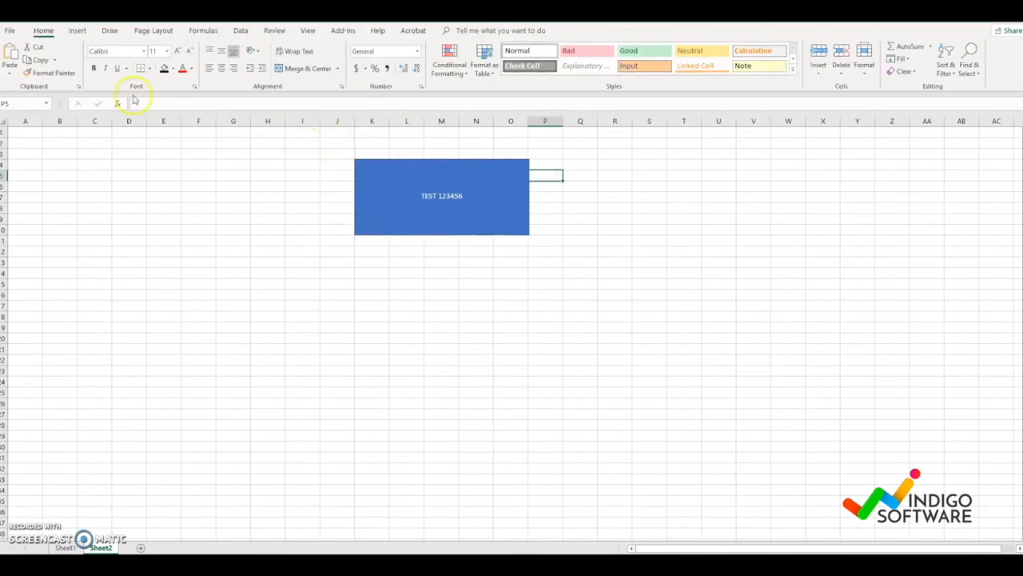
- Draw a down block arrow about 0.67" wide and 1.38" high from the middle of the rectangle's lower edge and snug it against that edge
{"action": "left_click", "coordinate": [78, 31]}
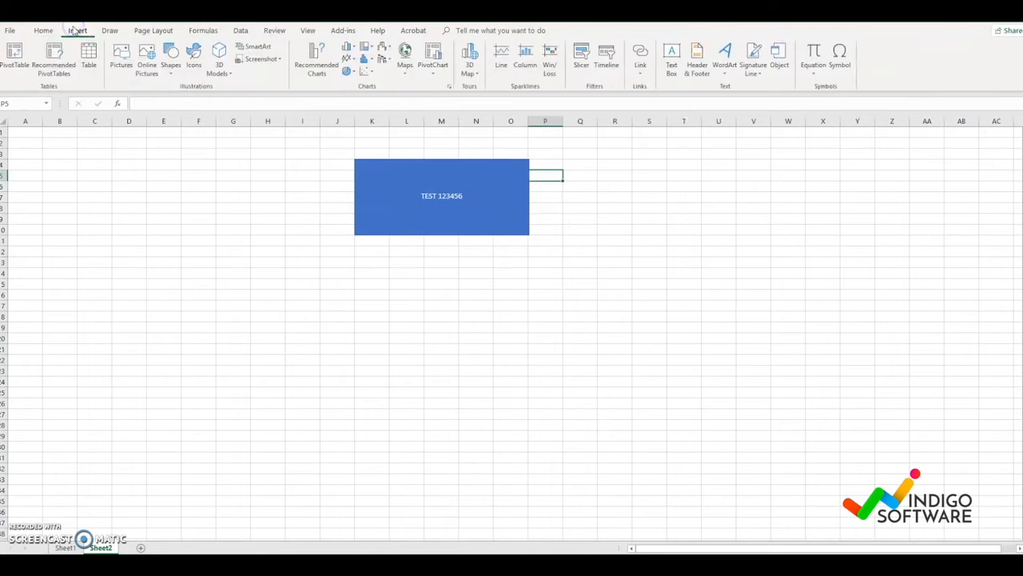
{"action": "left_click", "coordinate": [171, 73]}
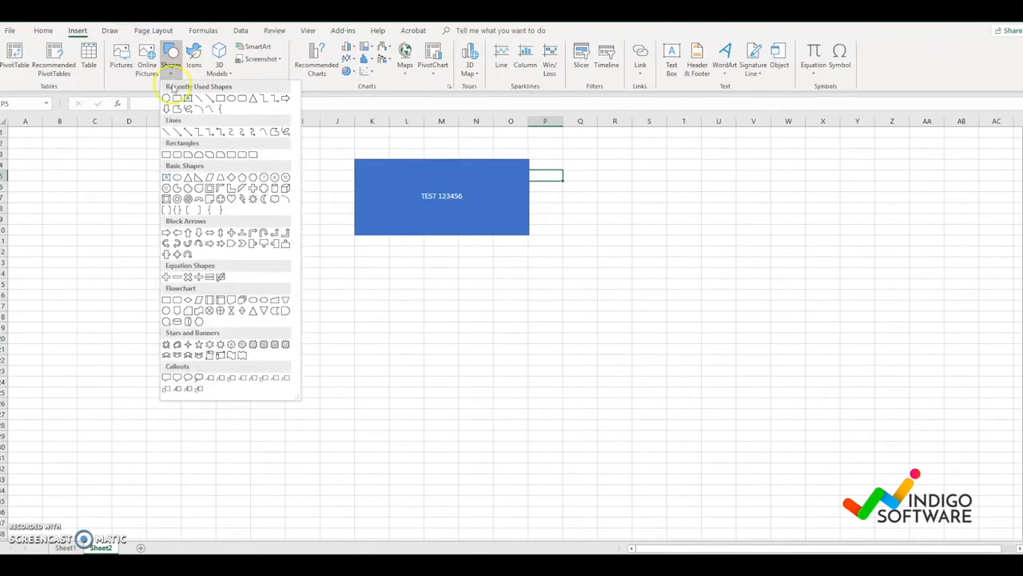
{"action": "left_click", "coordinate": [198, 232]}
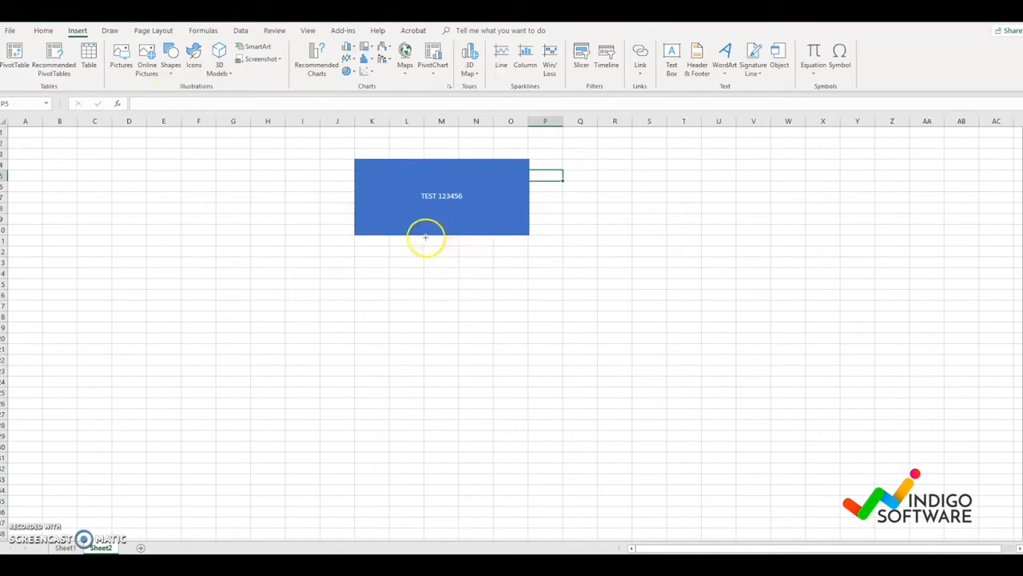
{"action": "left_click_drag", "start_coordinate": [423, 237], "coordinate": [445, 293]}
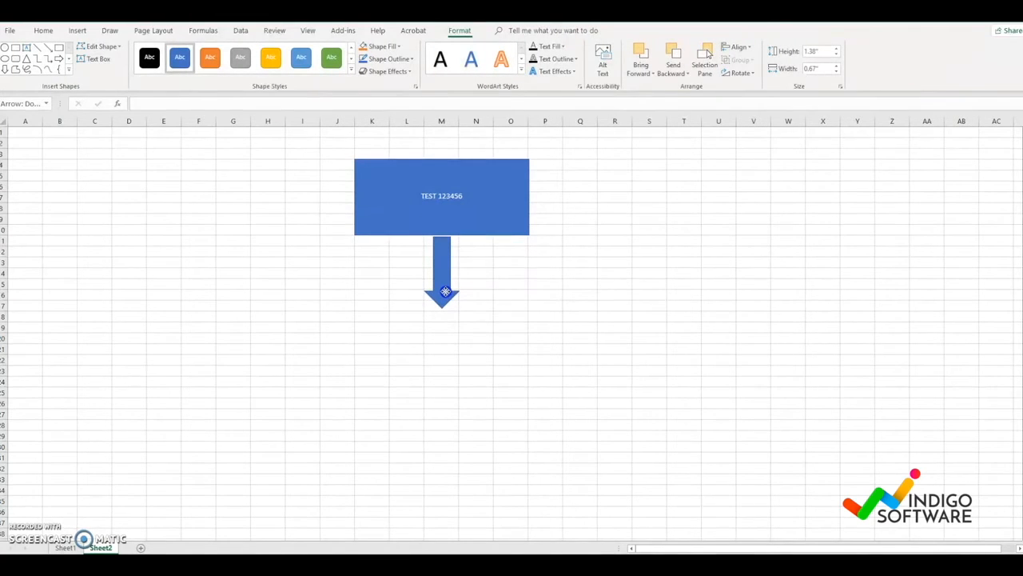
{"action": "left_click_drag", "start_coordinate": [445, 290], "coordinate": [445, 290]}
{"action": "left_click", "coordinate": [303, 304]}
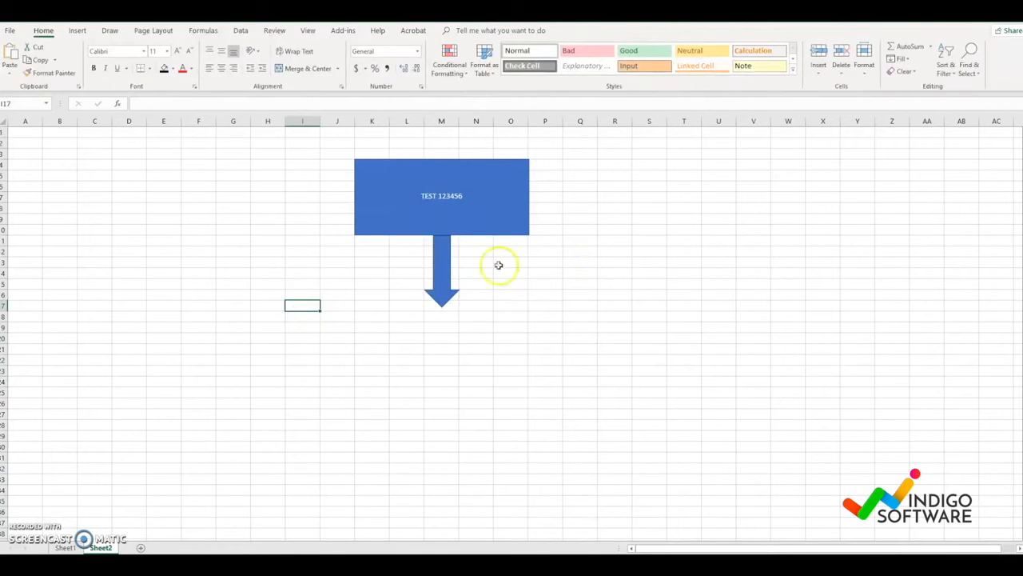
- Try the green shape style on the down arrow, and settle on the gold shape style
{"action": "left_click", "coordinate": [440, 267]}
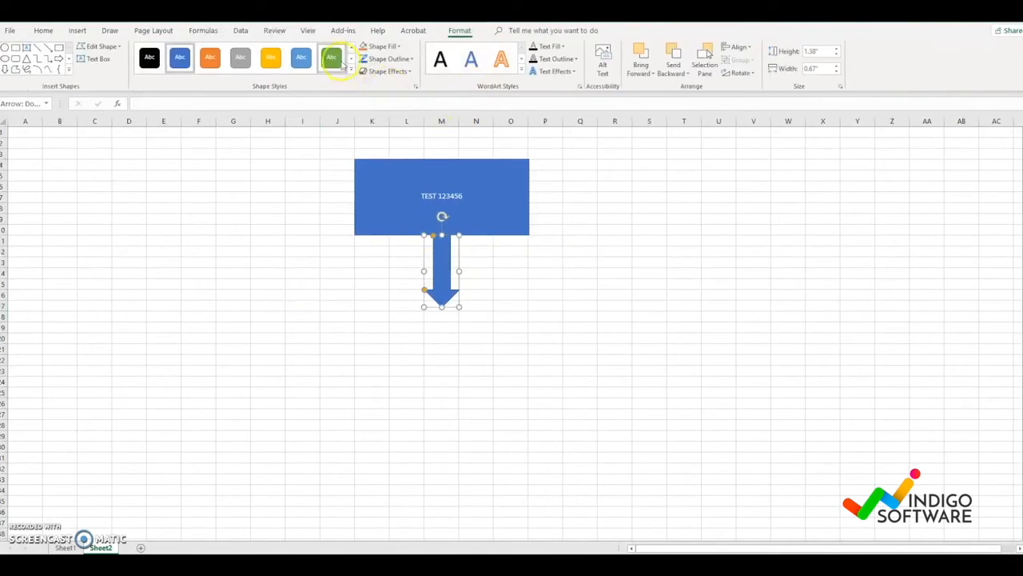
{"action": "left_click", "coordinate": [333, 59]}
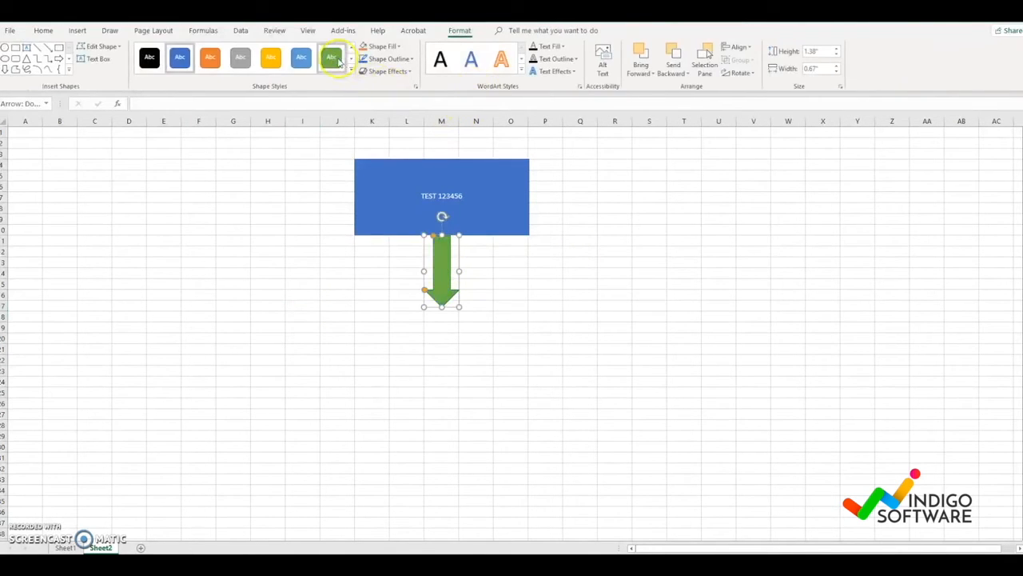
{"action": "left_click", "coordinate": [271, 58]}
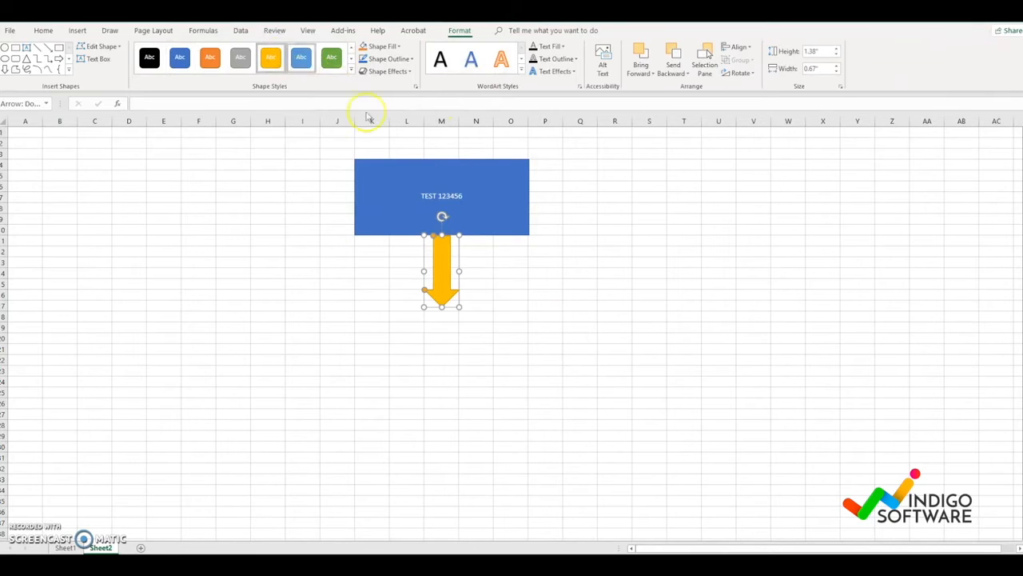
{"action": "left_click", "coordinate": [361, 315]}
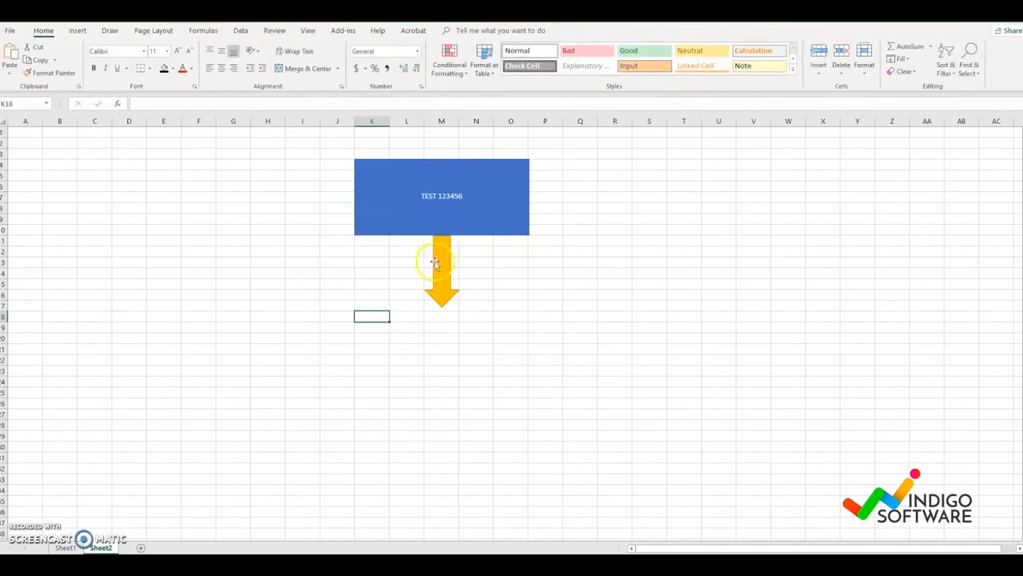
- Draw a flowchart rectangle about 3.37" wide and 1.27" high below the arrow, over columns K to O, rows 18 to 23
{"action": "left_click", "coordinate": [77, 30]}
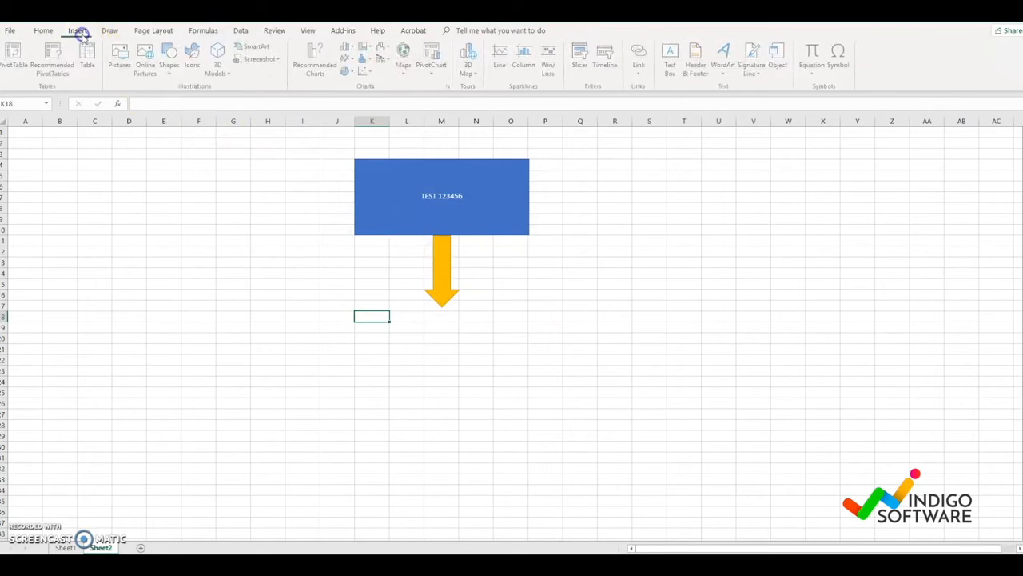
{"action": "left_click", "coordinate": [169, 68]}
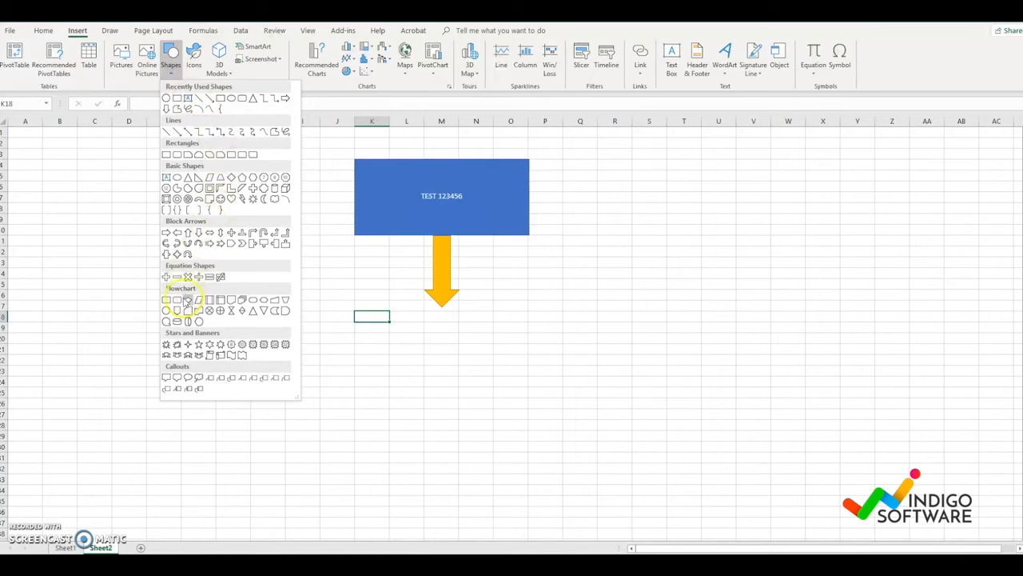
{"action": "left_click", "coordinate": [177, 300]}
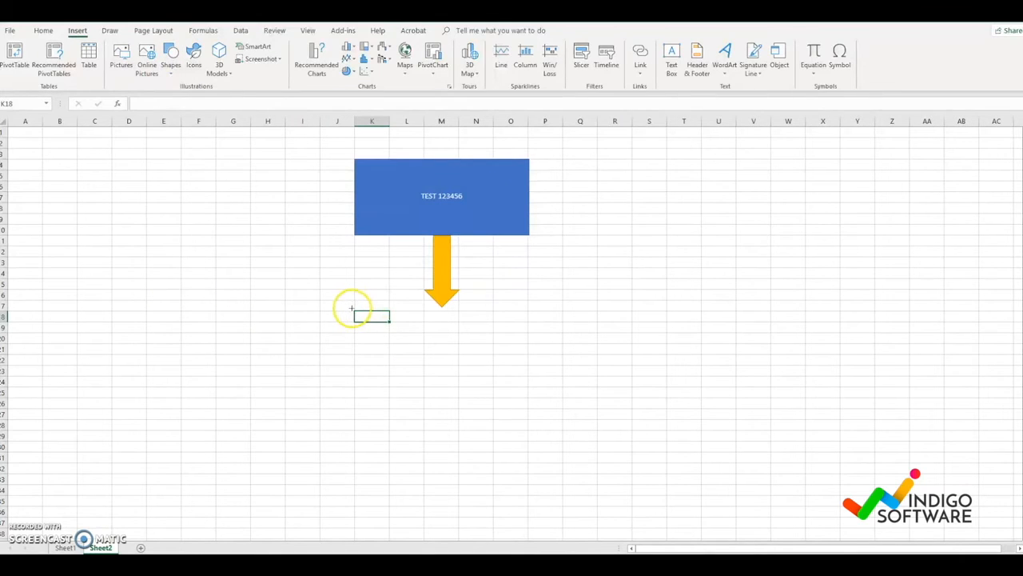
{"action": "mouse_move", "coordinate": [352, 311]}
{"action": "left_mouse_down"}
{"action": "mouse_move", "coordinate": [445, 343]}
{"action": "mouse_move", "coordinate": [529, 395]}
{"action": "mouse_move", "coordinate": [528, 377]}
{"action": "left_mouse_up"}
- Label the lower rectangle TEST 123456 and center the text horizontally
{"action": "left_click", "coordinate": [421, 349]}
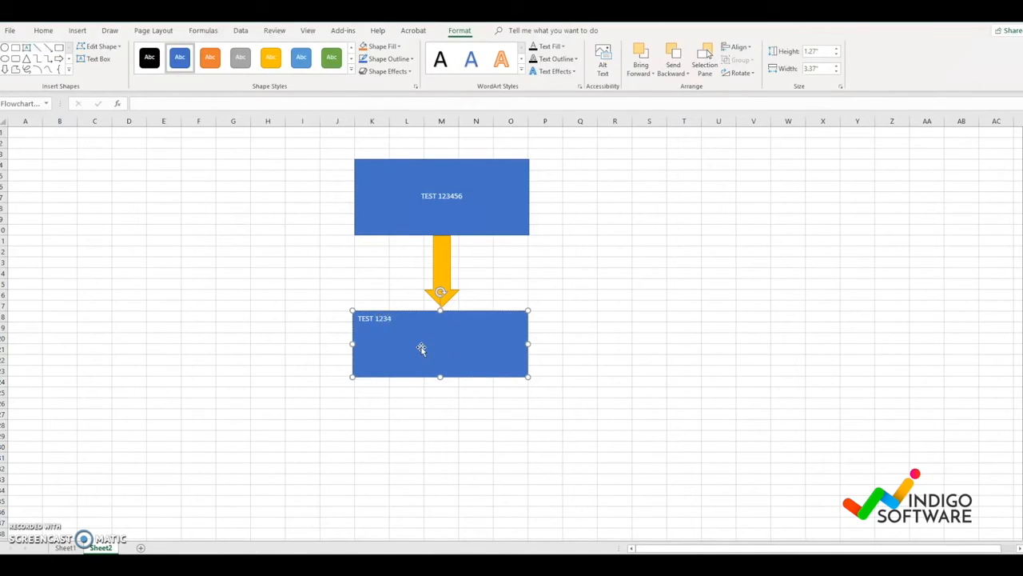
{"action": "left_click", "coordinate": [361, 319]}
{"action": "left_click", "coordinate": [357, 318]}
{"action": "left_click_drag", "start_coordinate": [357, 318], "coordinate": [378, 318]}
{"action": "left_click", "coordinate": [425, 300]}
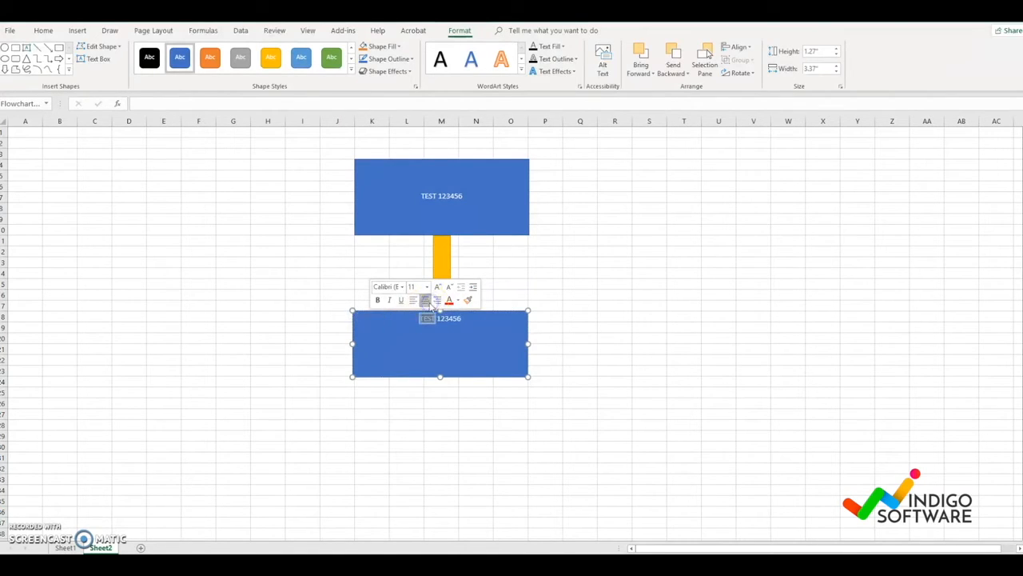
- Insert three blank lines above the lower rectangle's label to move it to the vertical middle
{"action": "left_click", "coordinate": [415, 322]}
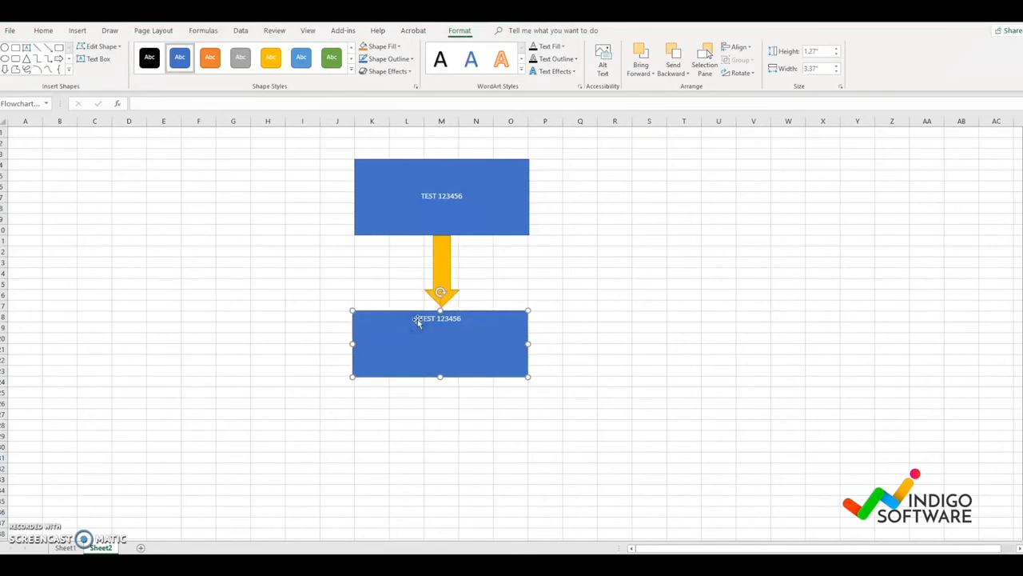
{"action": "key", "text": "Return"}
{"action": "key", "text": "Return"}
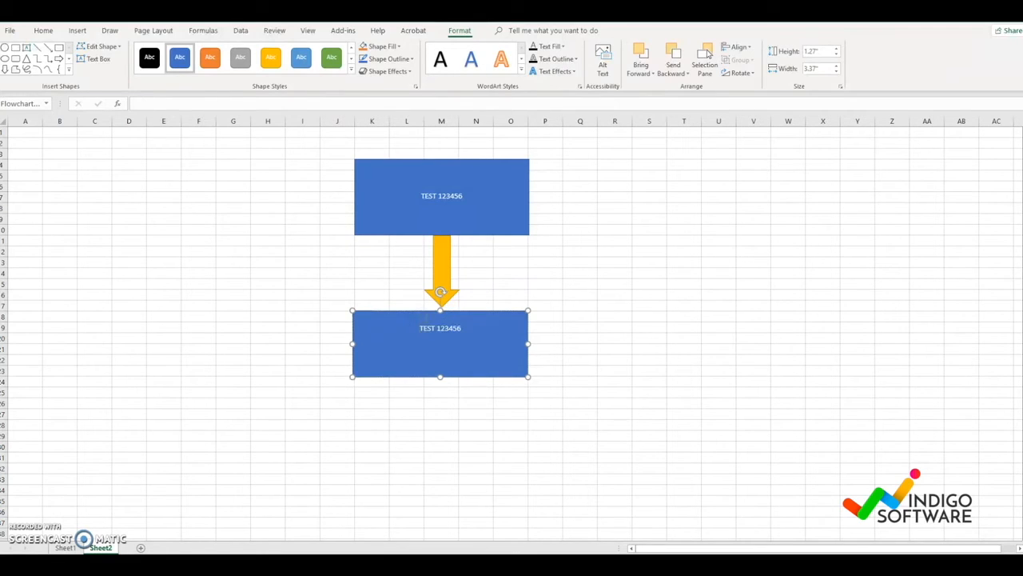
{"action": "key", "text": "Return"}
{"action": "left_click", "coordinate": [329, 303]}
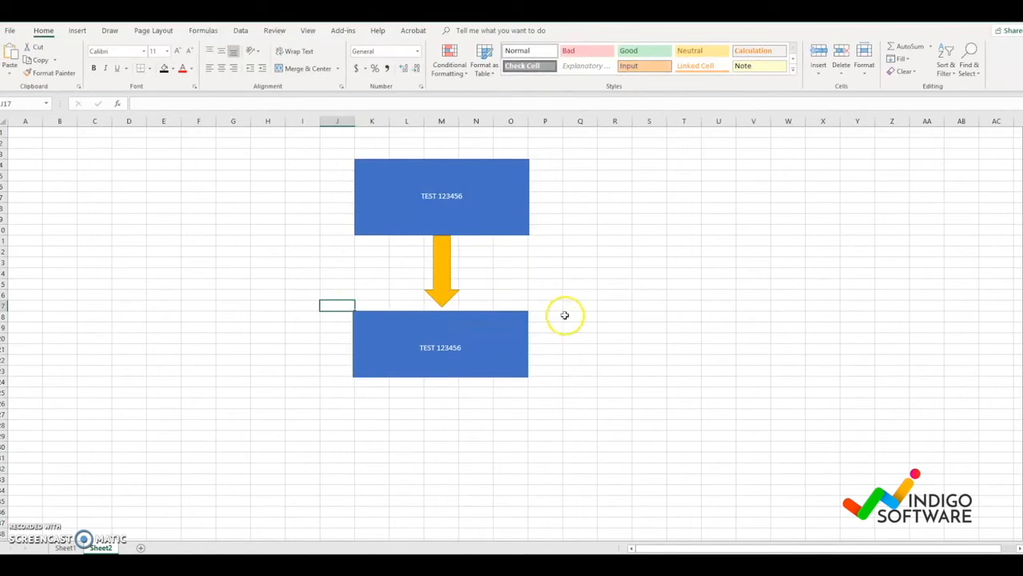
- Nudge the lower rectangle and the gold arrow slightly so they line up with each other under the upper rectangle
{"action": "left_click_drag", "start_coordinate": [505, 344], "coordinate": [510, 346]}
{"action": "left_click_drag", "start_coordinate": [429, 267], "coordinate": [434, 269]}
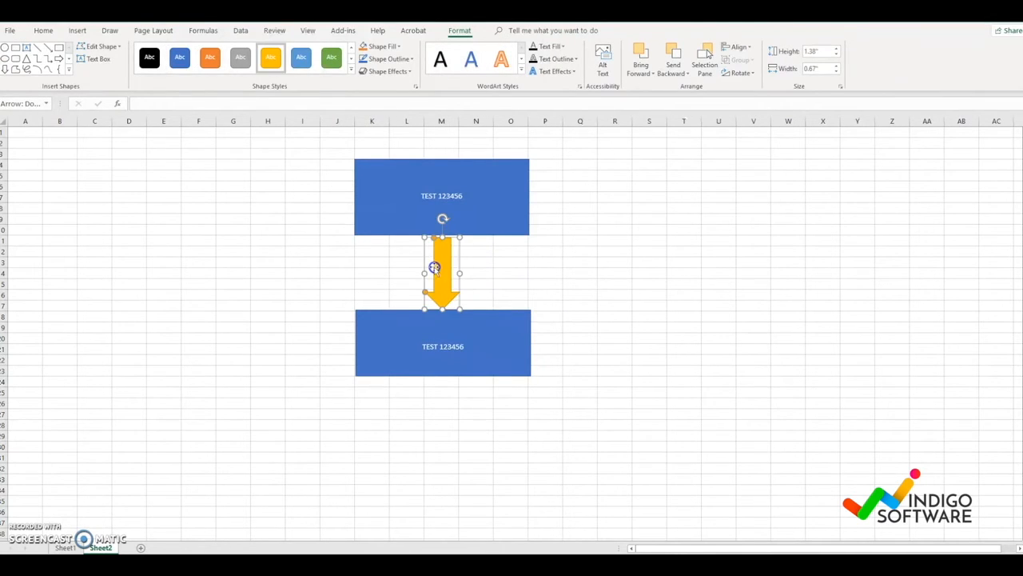
{"action": "left_click", "coordinate": [314, 271]}
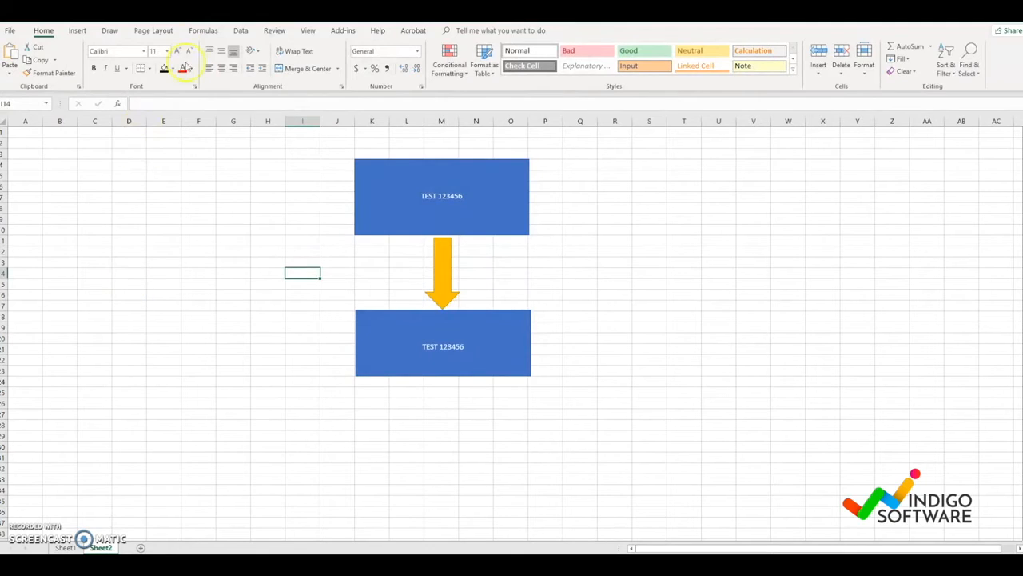
- Draw a right block arrow about 1.95" wide and 0.6" high from the upper rectangle's right edge and give it the gray shape style
{"action": "left_click", "coordinate": [78, 31]}
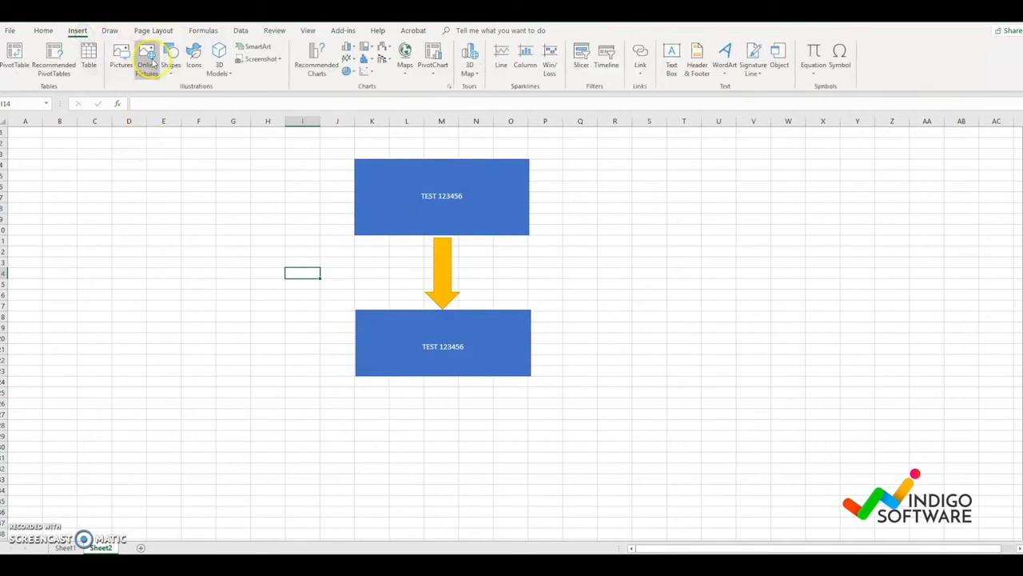
{"action": "left_click", "coordinate": [169, 64]}
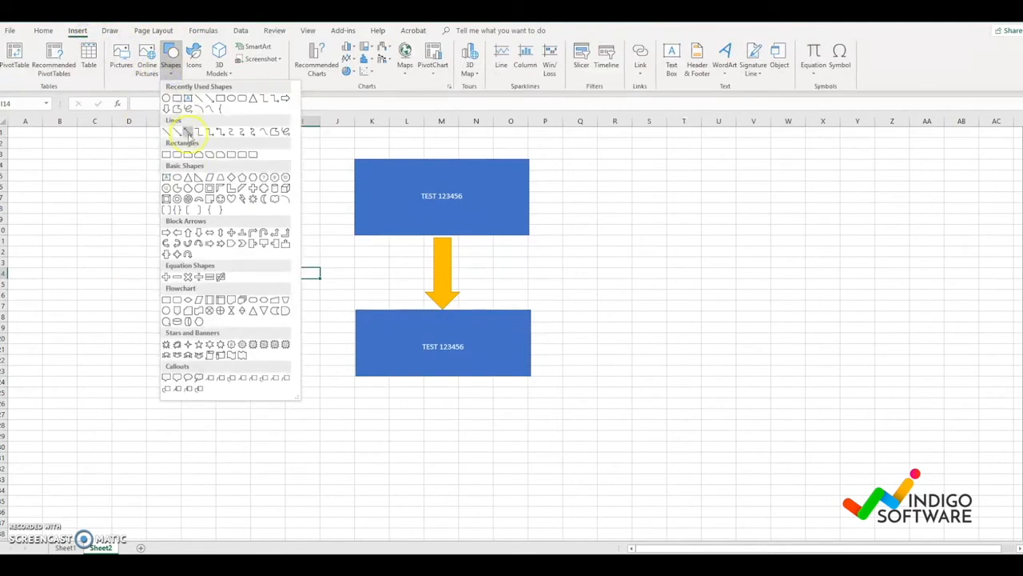
{"action": "left_click", "coordinate": [167, 232]}
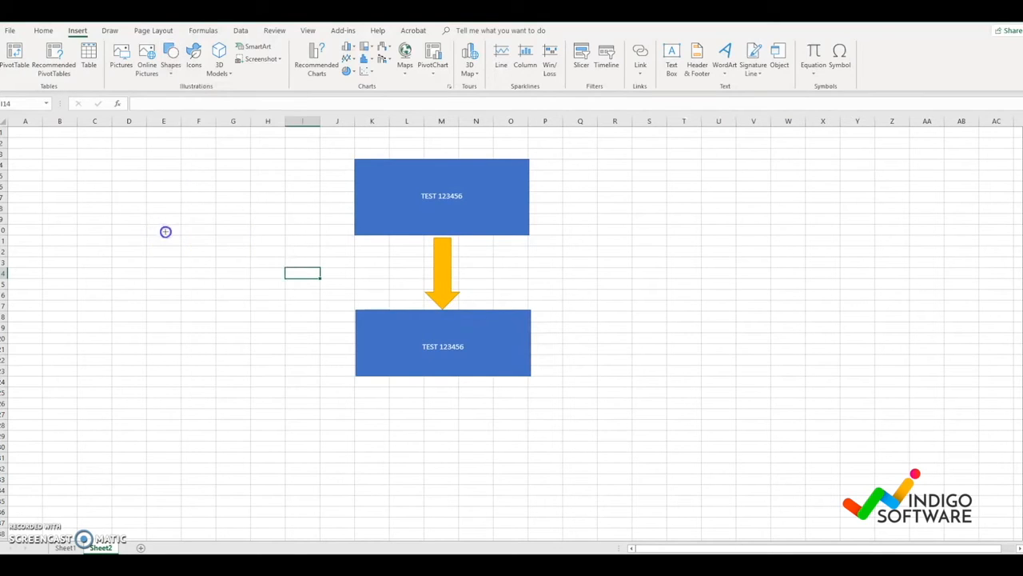
{"action": "mouse_move", "coordinate": [534, 186]}
{"action": "left_mouse_down"}
{"action": "mouse_move", "coordinate": [637, 217]}
{"action": "mouse_move", "coordinate": [600, 197]}
{"action": "left_mouse_up"}
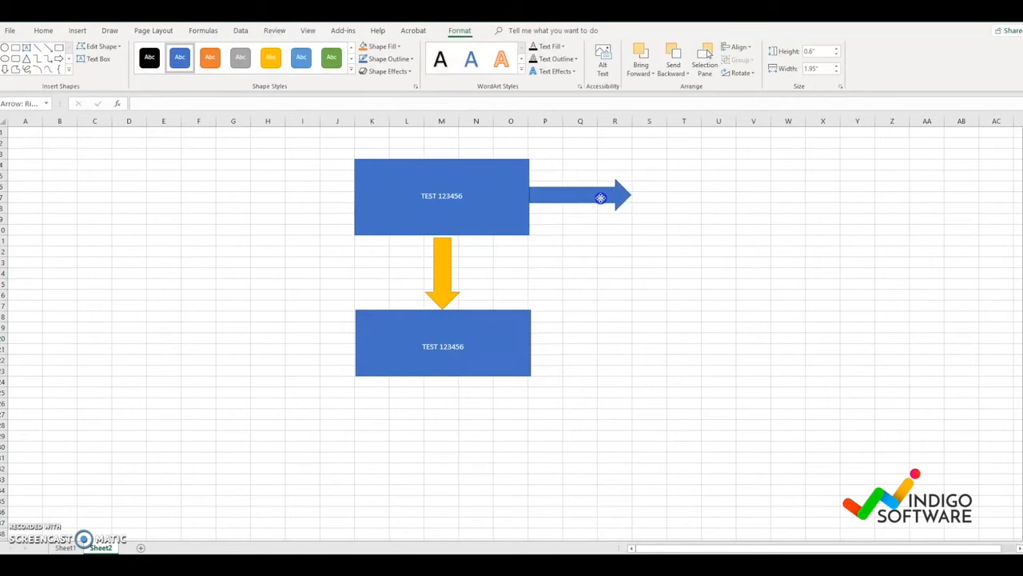
{"action": "left_click", "coordinate": [240, 56]}
{"action": "left_click", "coordinate": [704, 206]}
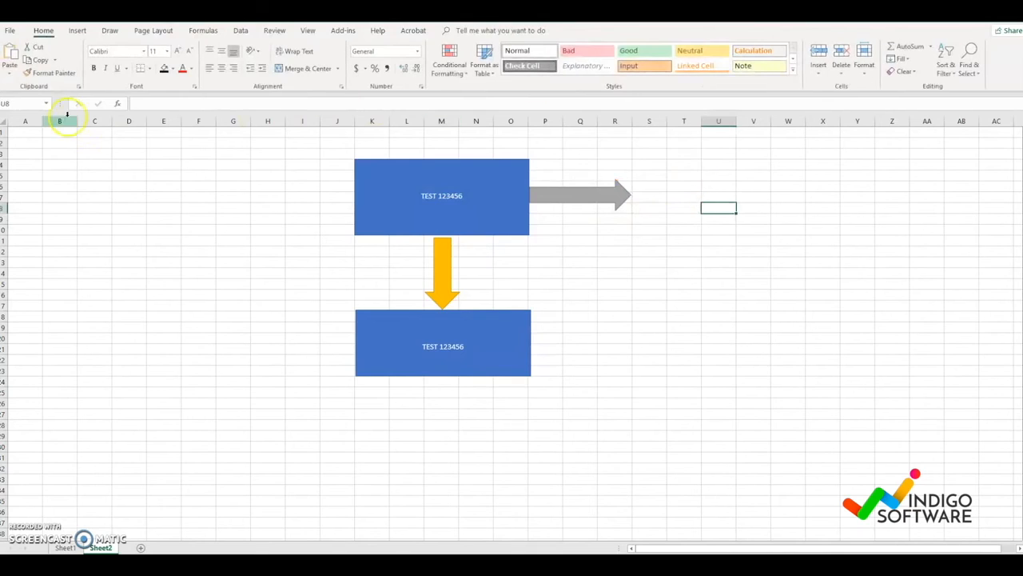
- Draw a flowchart ellipse about 1.87" wide and 1.55" high at the gray arrow's tip, over columns S to U, rows 4 to 11
{"action": "left_click", "coordinate": [77, 31]}
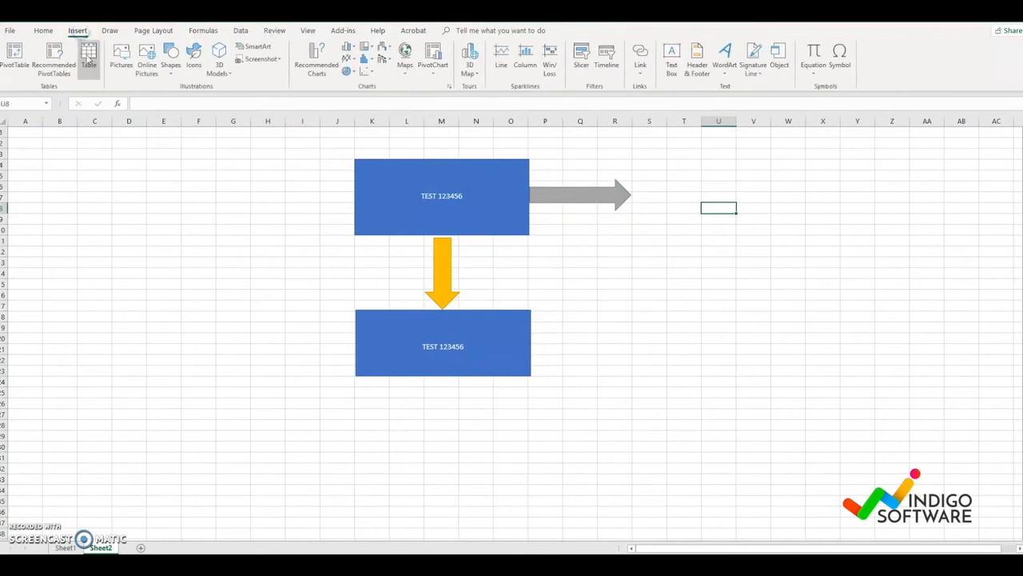
{"action": "left_click", "coordinate": [171, 63]}
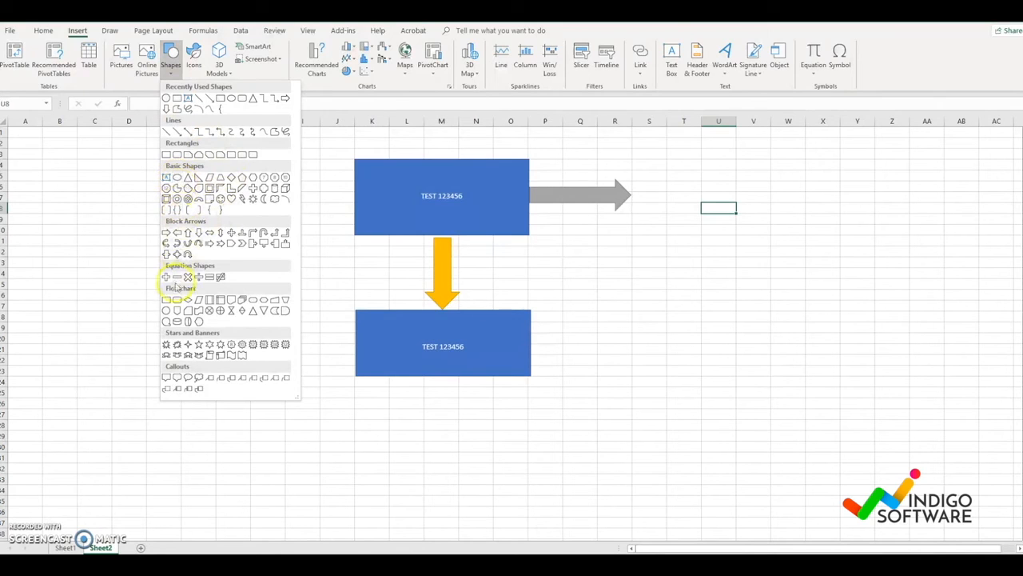
{"action": "left_click", "coordinate": [176, 311]}
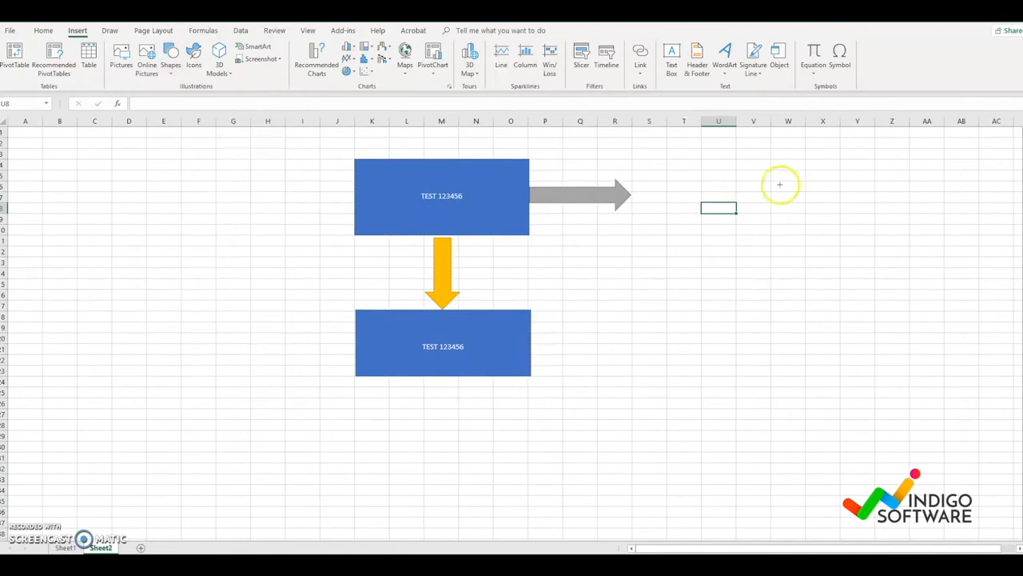
{"action": "mouse_move", "coordinate": [637, 160]}
{"action": "left_mouse_down"}
{"action": "mouse_move", "coordinate": [693, 224]}
{"action": "mouse_move", "coordinate": [733, 241]}
{"action": "left_mouse_up"}
{"action": "left_click", "coordinate": [783, 253]}
- Apply the orange shape style to the ellipse and label it TESTB
{"action": "left_click", "coordinate": [688, 222]}
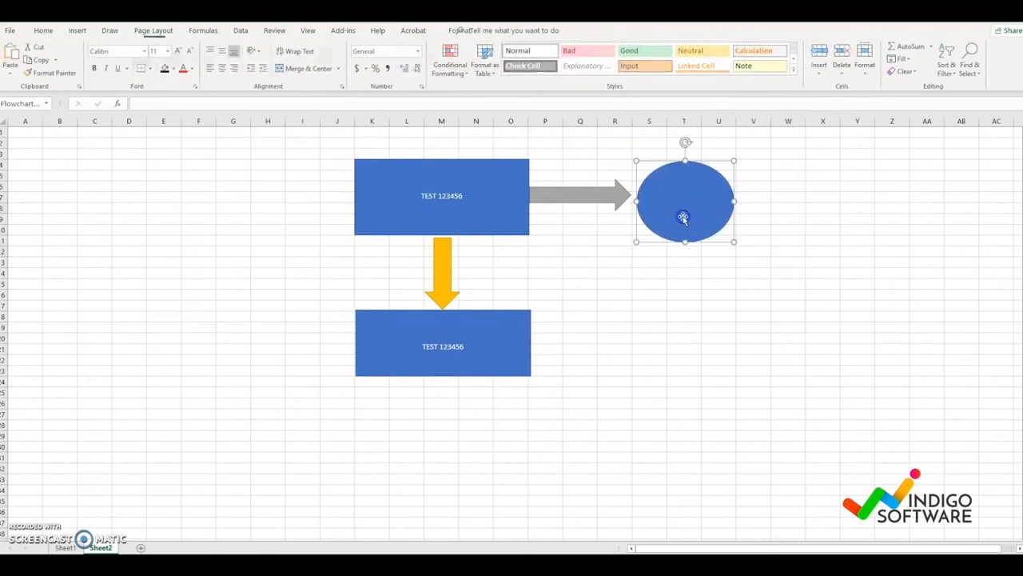
{"action": "left_click", "coordinate": [209, 57]}
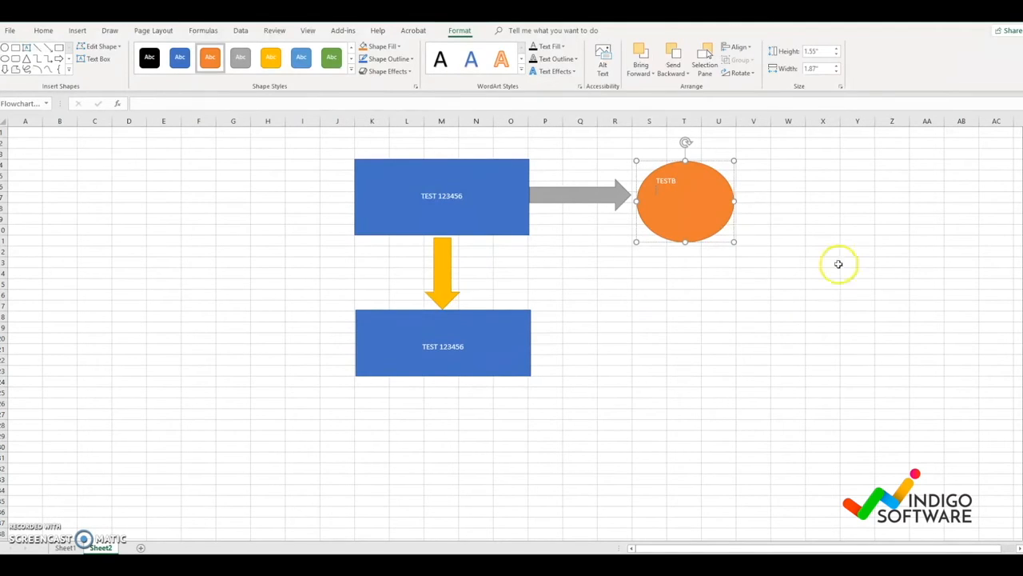
- Insert two blank lines above the ellipse's TESTB label and center the text horizontally
{"action": "left_click", "coordinate": [656, 179]}
{"action": "left_click", "coordinate": [649, 178]}
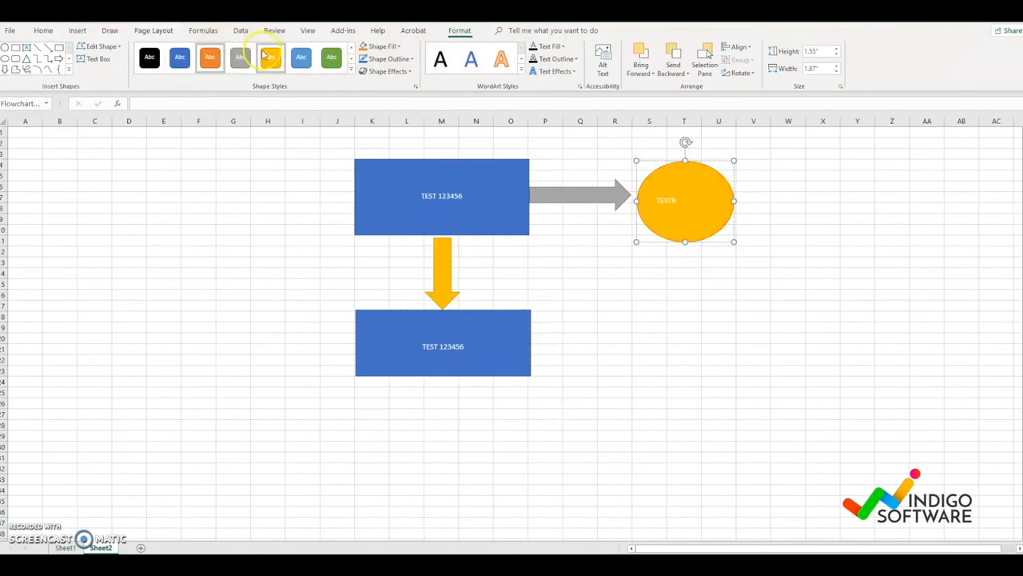
{"action": "double_click", "coordinate": [661, 202]}
{"action": "left_click", "coordinate": [714, 185]}
{"action": "left_click", "coordinate": [815, 236]}
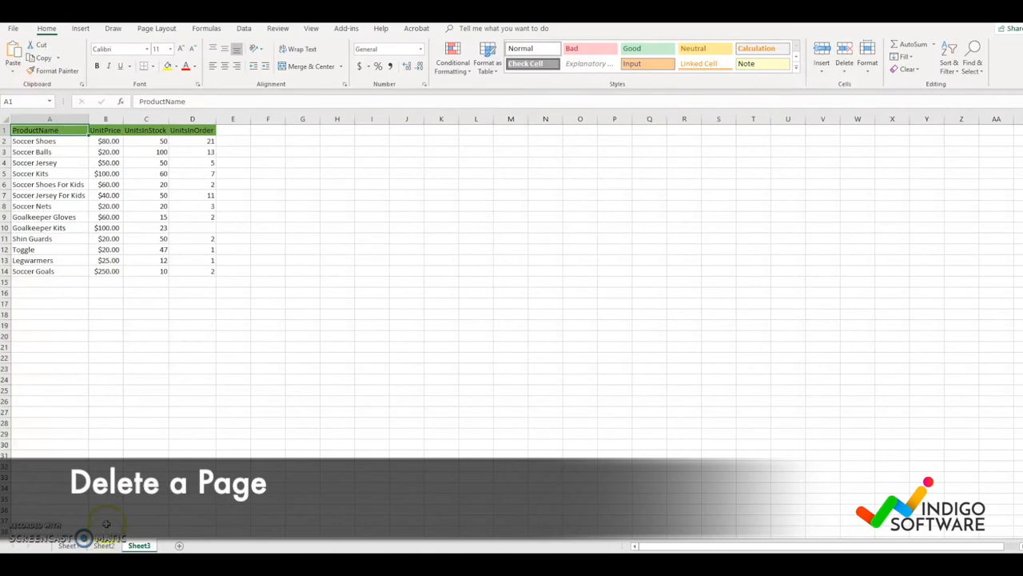
- Look through Sheet1 and Sheet2, and permanently delete the worksheet Sheet2
{"action": "left_click", "coordinate": [104, 546]}
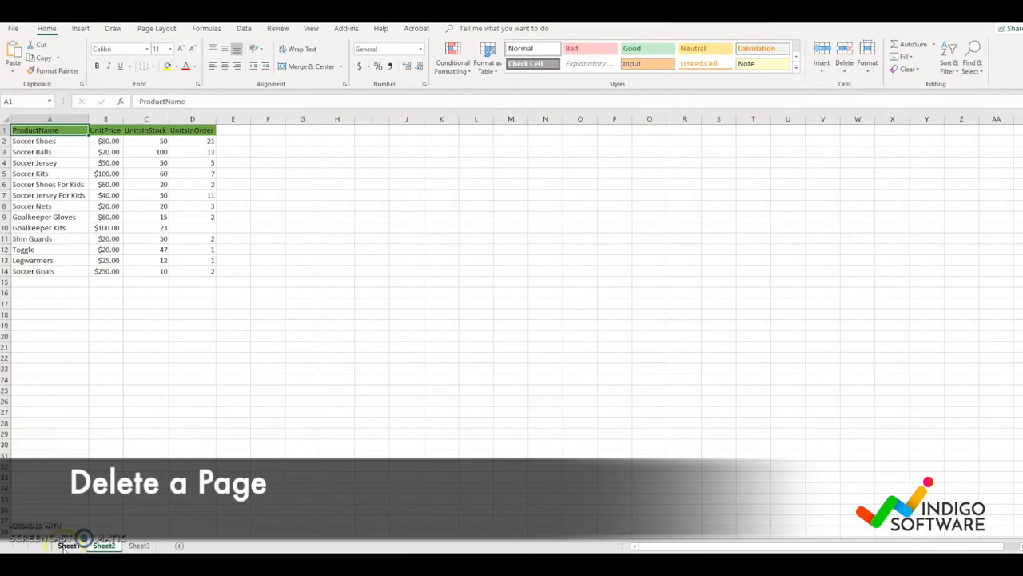
{"action": "left_click", "coordinate": [68, 545]}
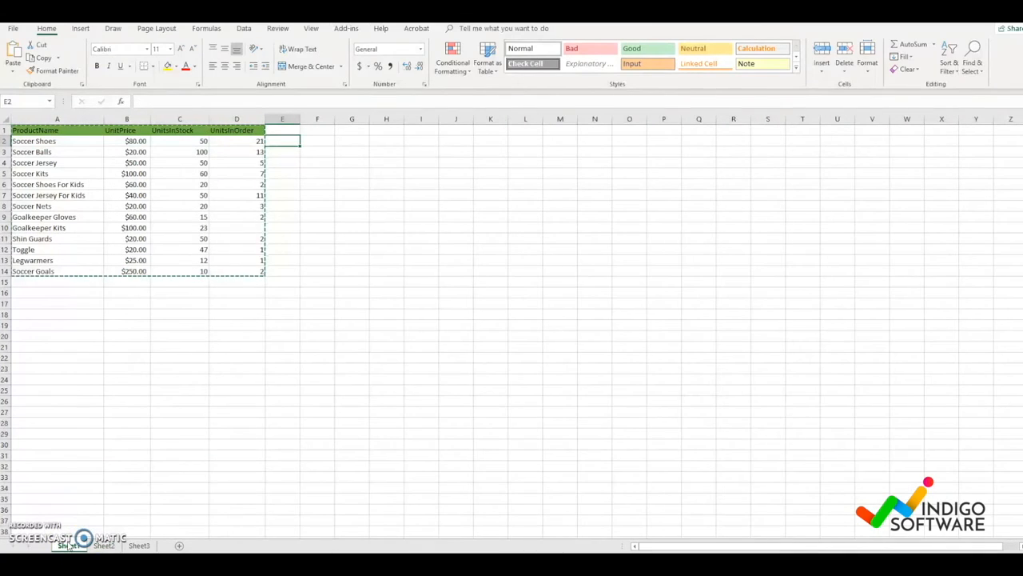
{"action": "left_click", "coordinate": [102, 545]}
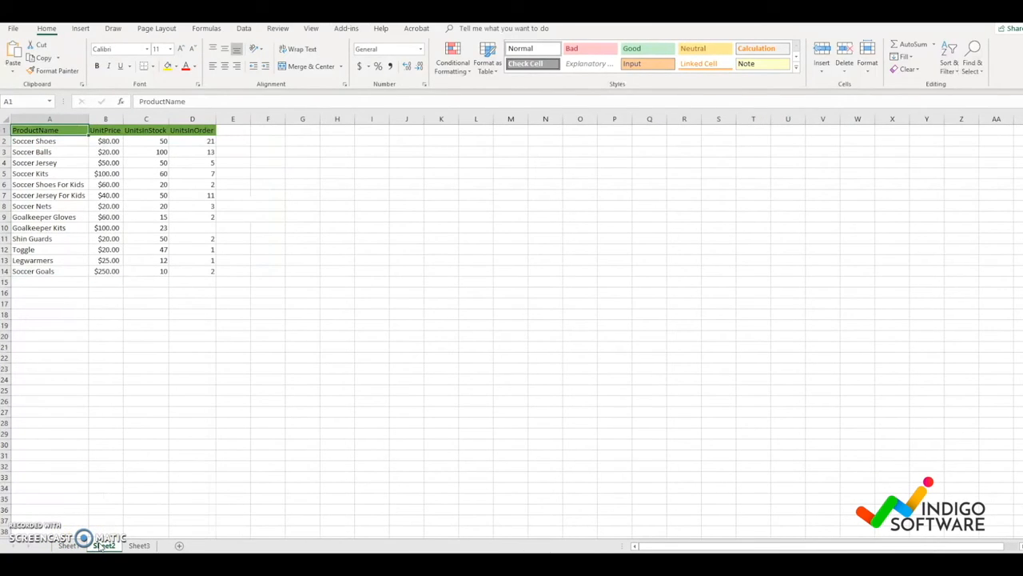
{"action": "right_click", "coordinate": [104, 545]}
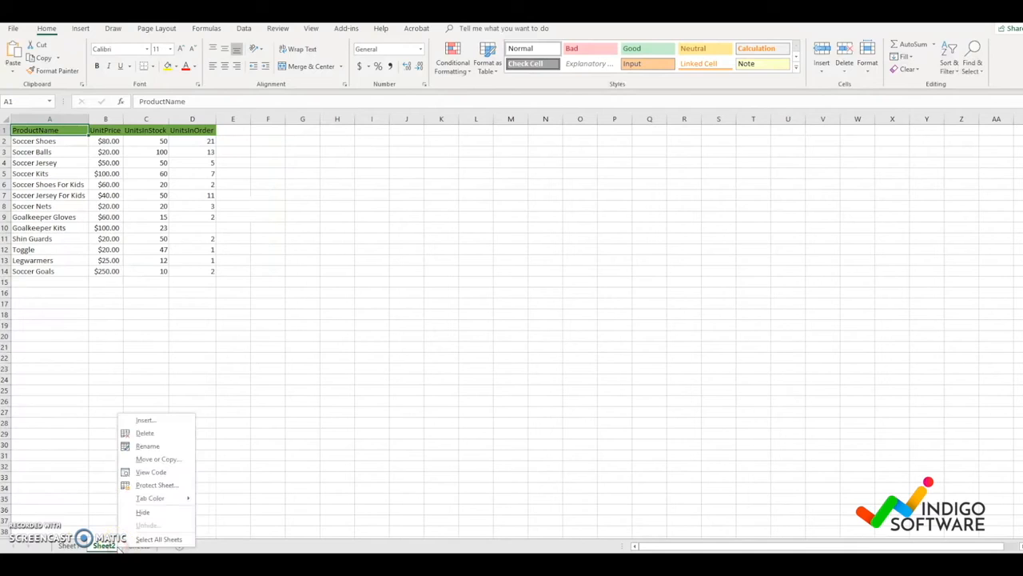
{"action": "left_click", "coordinate": [144, 432]}
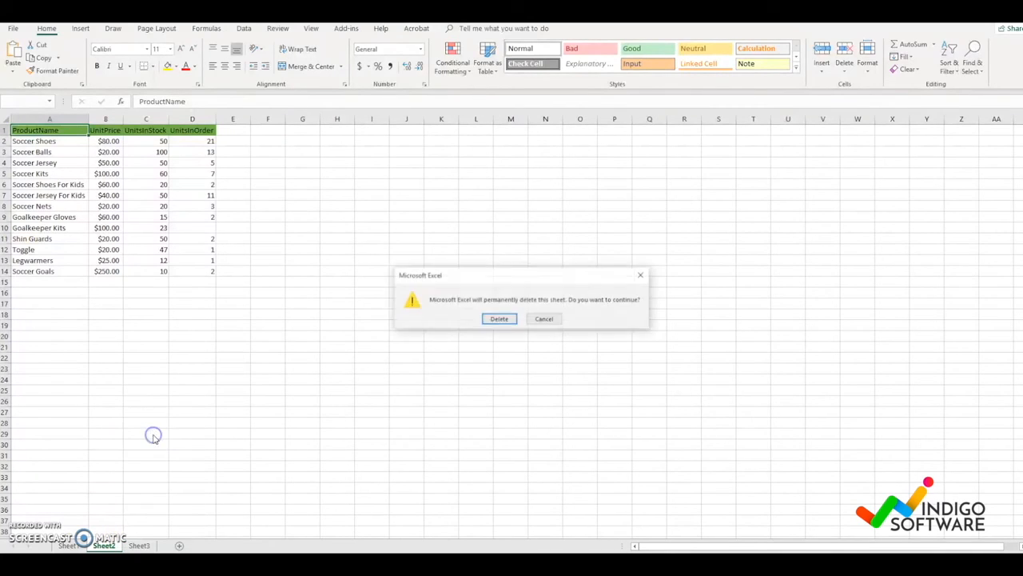
{"action": "left_click", "coordinate": [493, 319]}
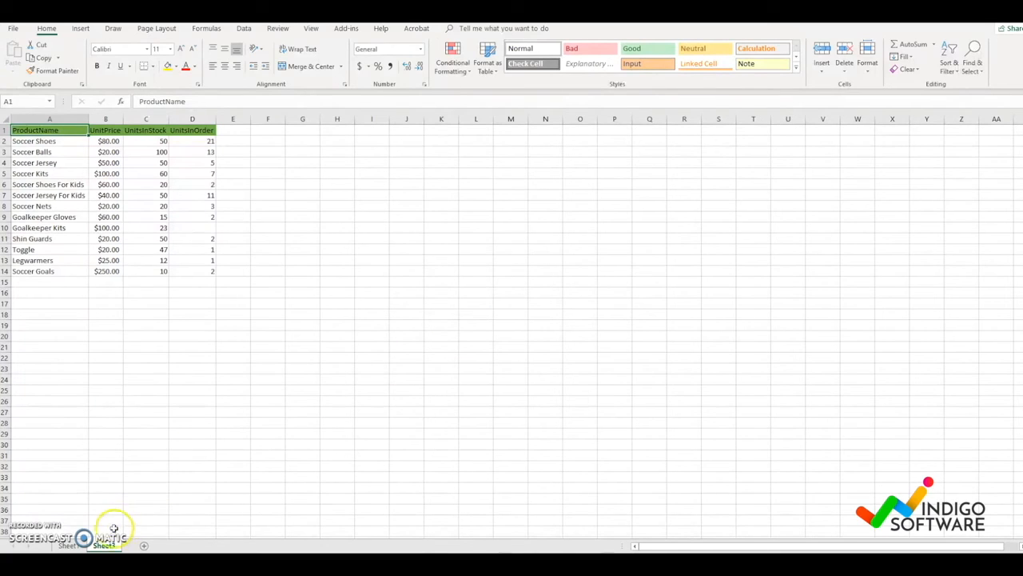
- Permanently delete the worksheet Sheet3 as well
{"action": "right_click", "coordinate": [110, 543]}
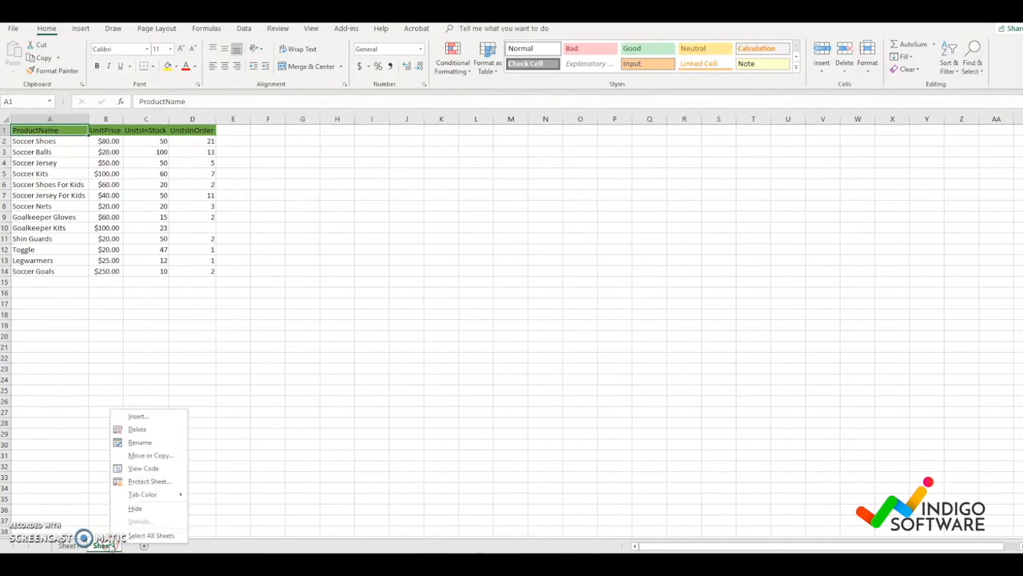
{"action": "left_click", "coordinate": [169, 438]}
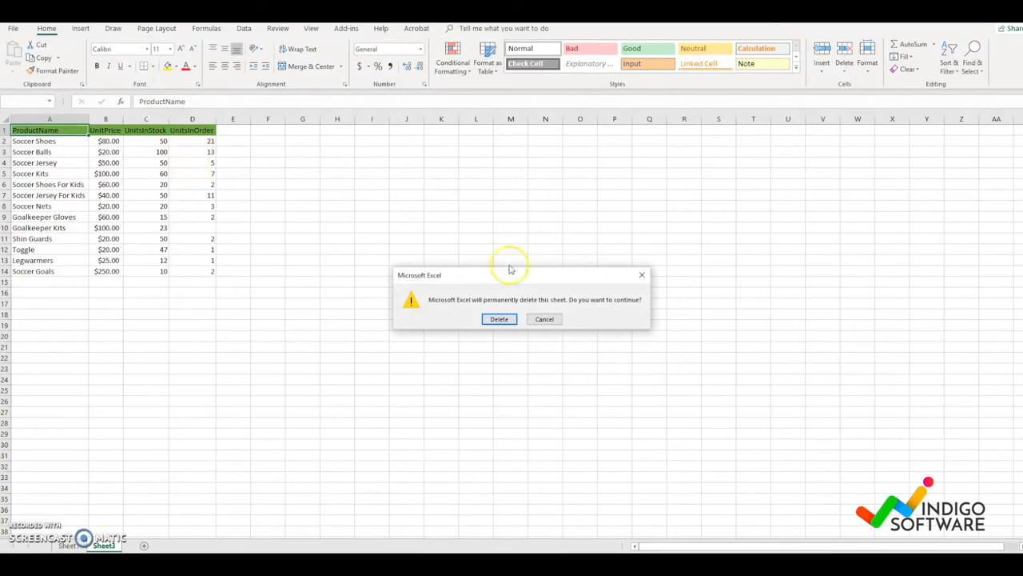
{"action": "left_click", "coordinate": [514, 322]}
{"action": "left_click", "coordinate": [285, 185]}
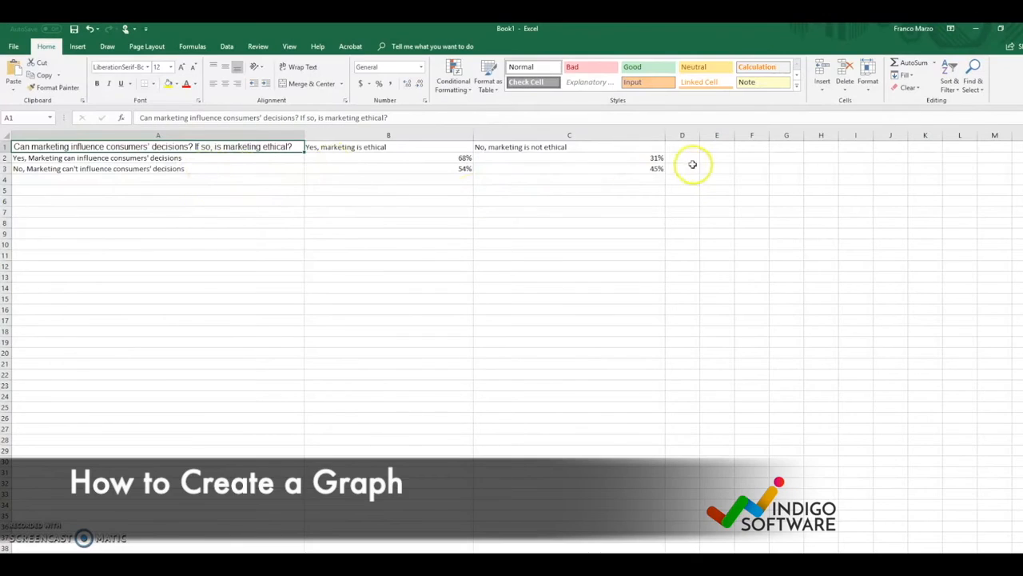
- Insert the recommended Clustered Bar chart from A1:C3 and place it just below the table, over rows 6 to 20
{"action": "left_click", "coordinate": [654, 168], "text": "shift"}
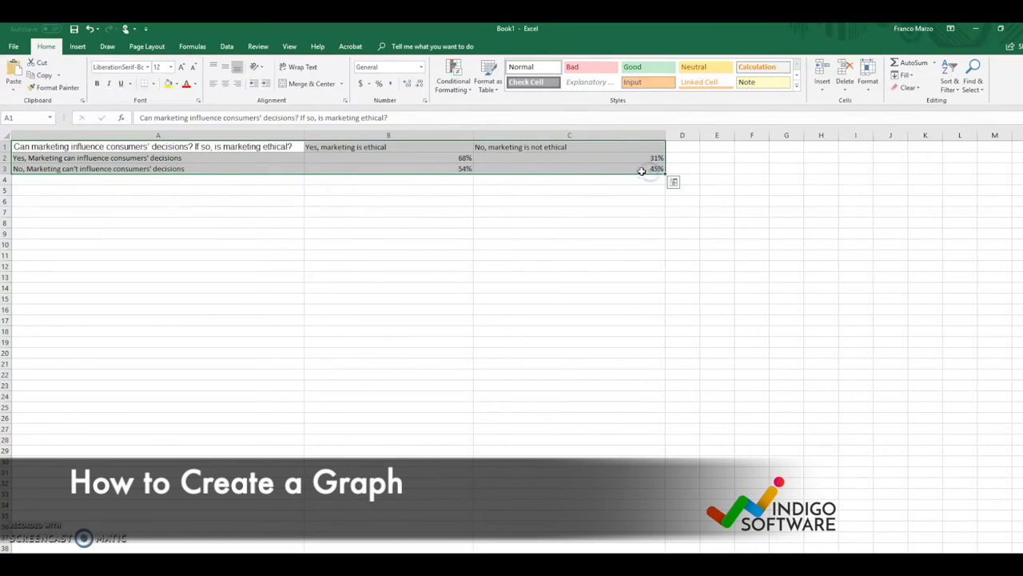
{"action": "left_click", "coordinate": [78, 45]}
{"action": "left_click", "coordinate": [386, 77]}
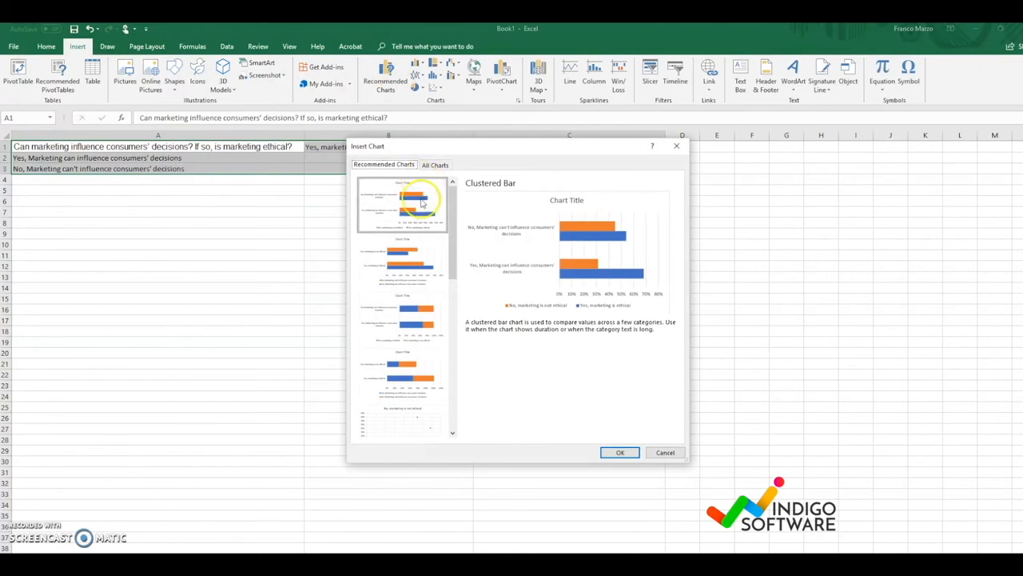
{"action": "left_click", "coordinate": [620, 452]}
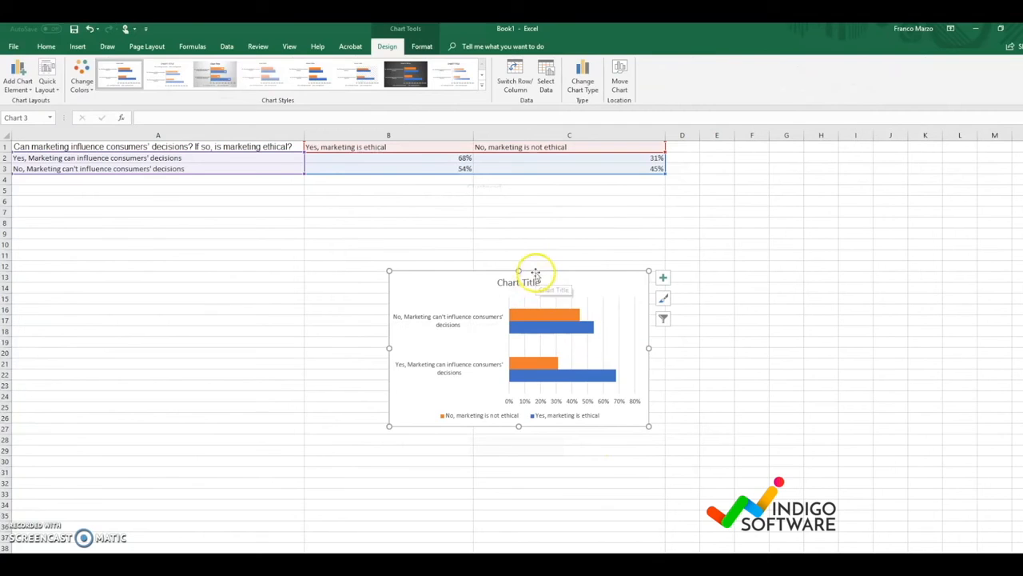
{"action": "left_click_drag", "start_coordinate": [536, 272], "coordinate": [511, 204]}
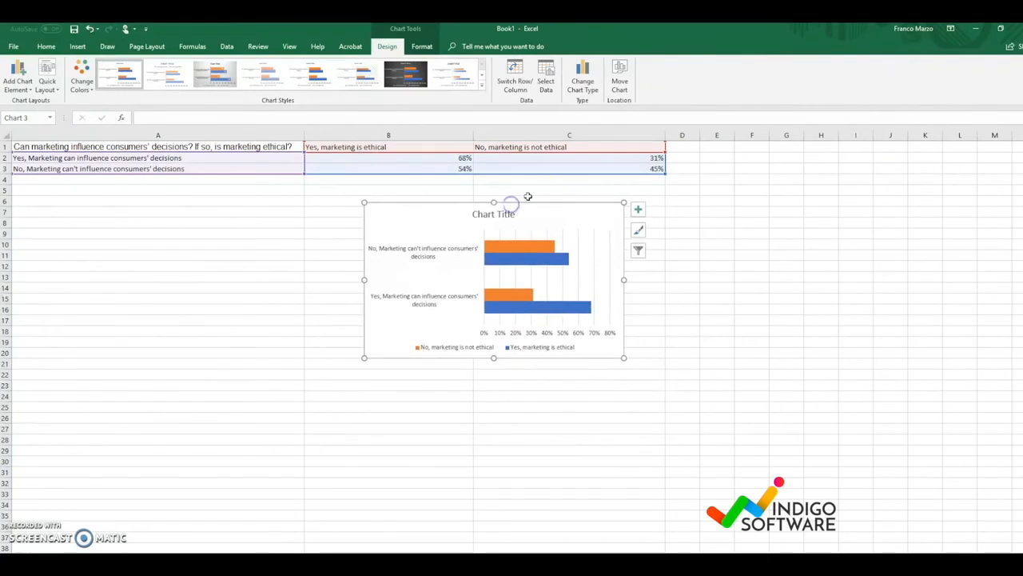
- Replace the chart title with the question copied from A1, "Can marketing influence consumers' decisions? If so, is marketing ethical?"
{"action": "left_click", "coordinate": [494, 216]}
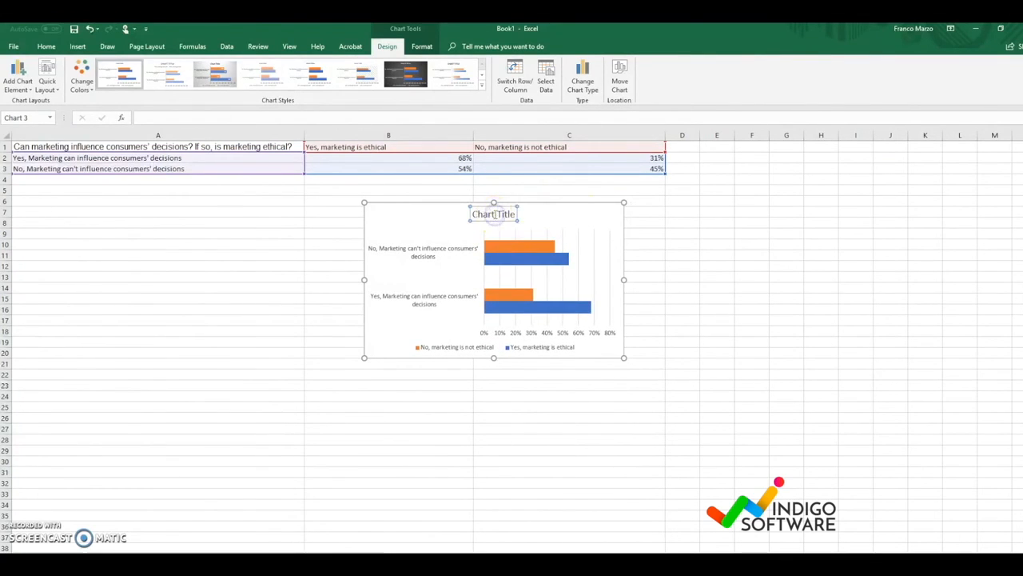
{"action": "double_click", "coordinate": [496, 214]}
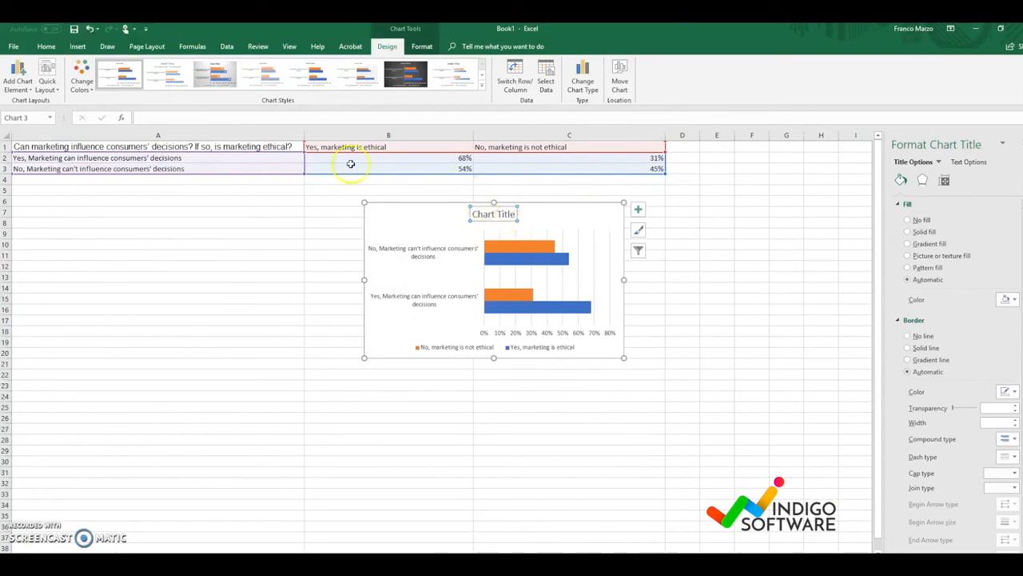
{"action": "left_click", "coordinate": [268, 146]}
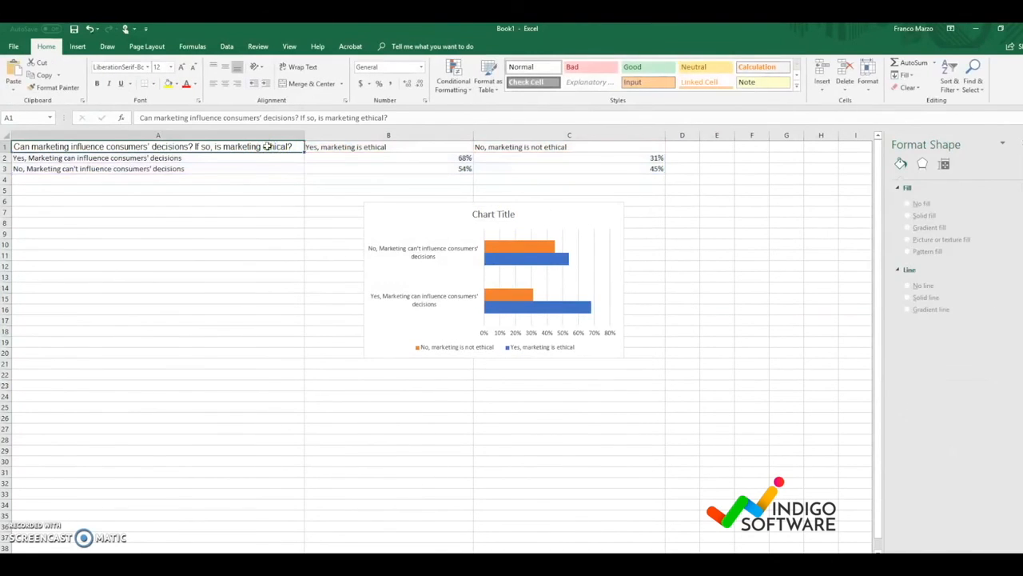
{"action": "right_click", "coordinate": [269, 147]}
{"action": "left_click", "coordinate": [310, 166]}
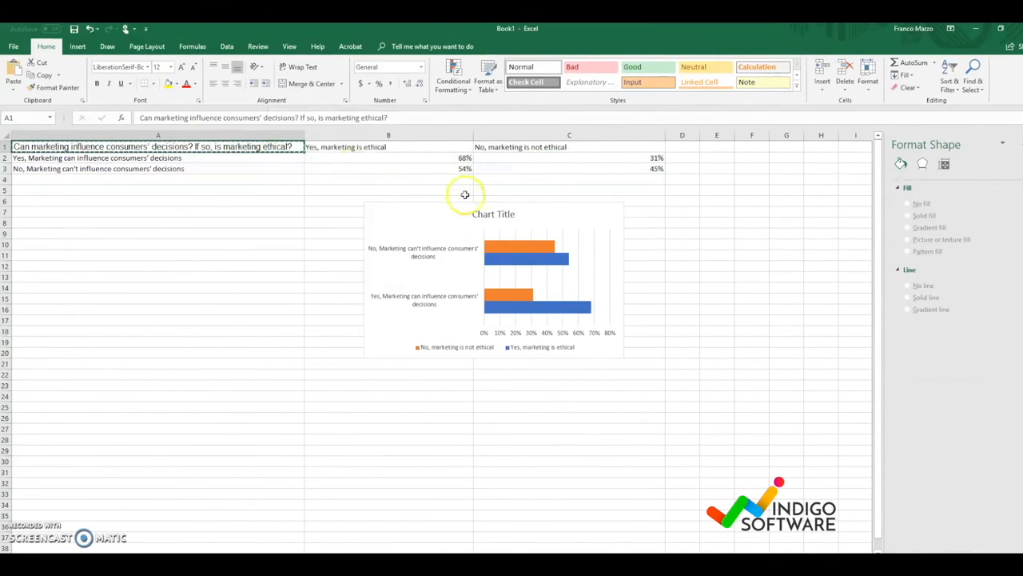
{"action": "left_click", "coordinate": [493, 215]}
{"action": "double_click", "coordinate": [494, 214]}
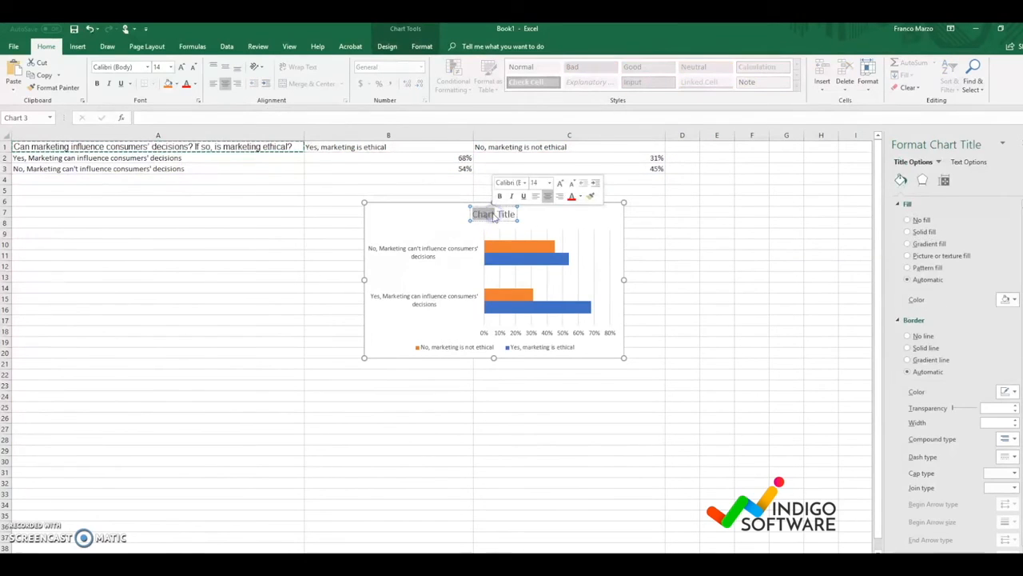
{"action": "right_click", "coordinate": [494, 215]}
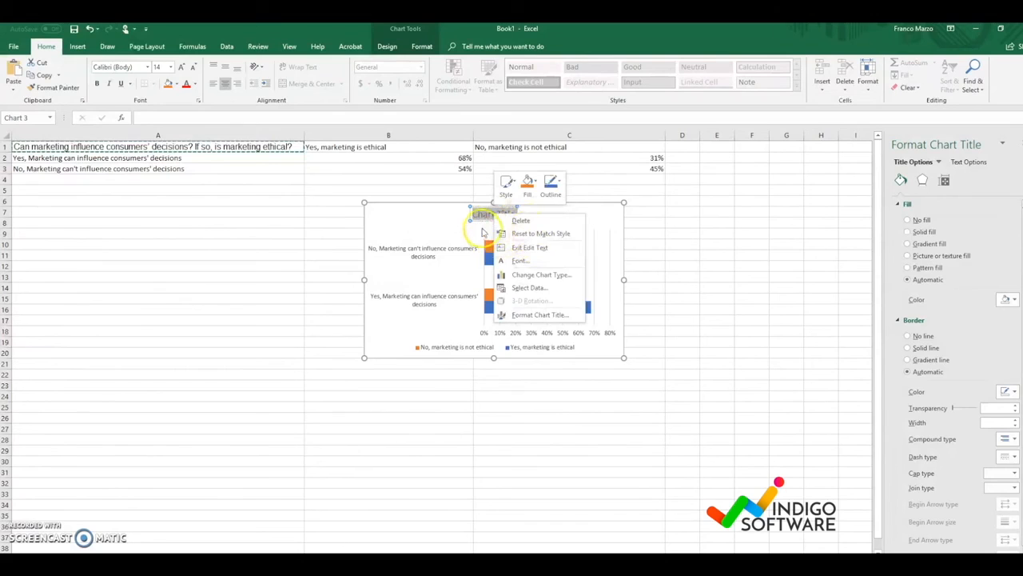
{"action": "left_click", "coordinate": [482, 217]}
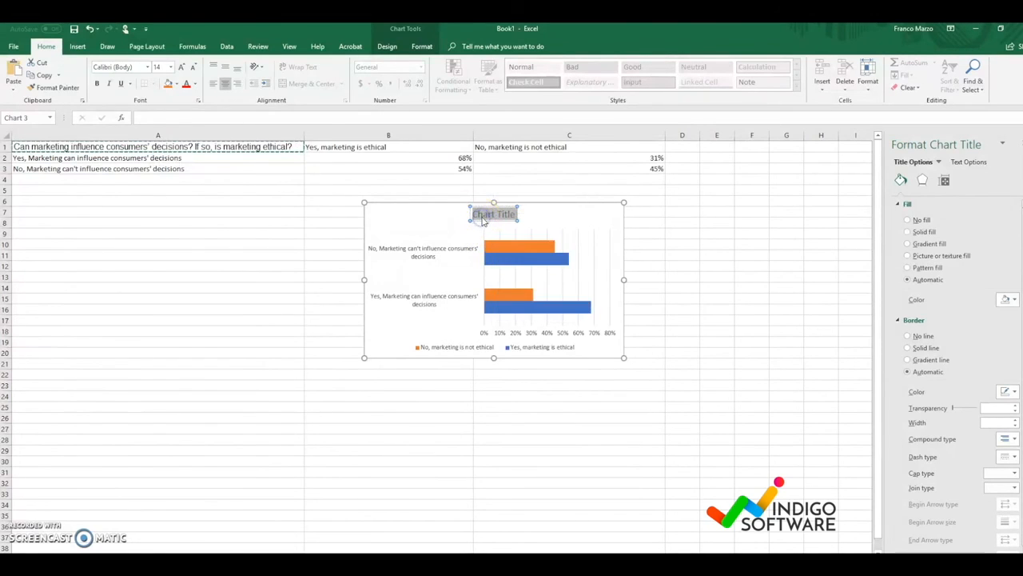
{"action": "key", "text": "ctrl+v"}
{"action": "left_click", "coordinate": [687, 225]}
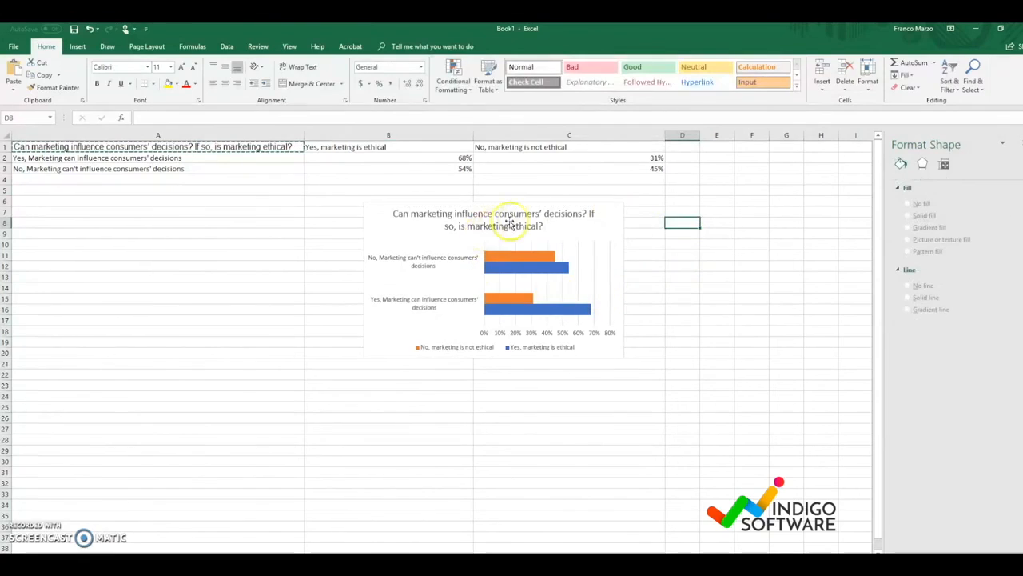
- Examine which chart elements can be shown or hidden on the bar chart
{"action": "left_click", "coordinate": [542, 215]}
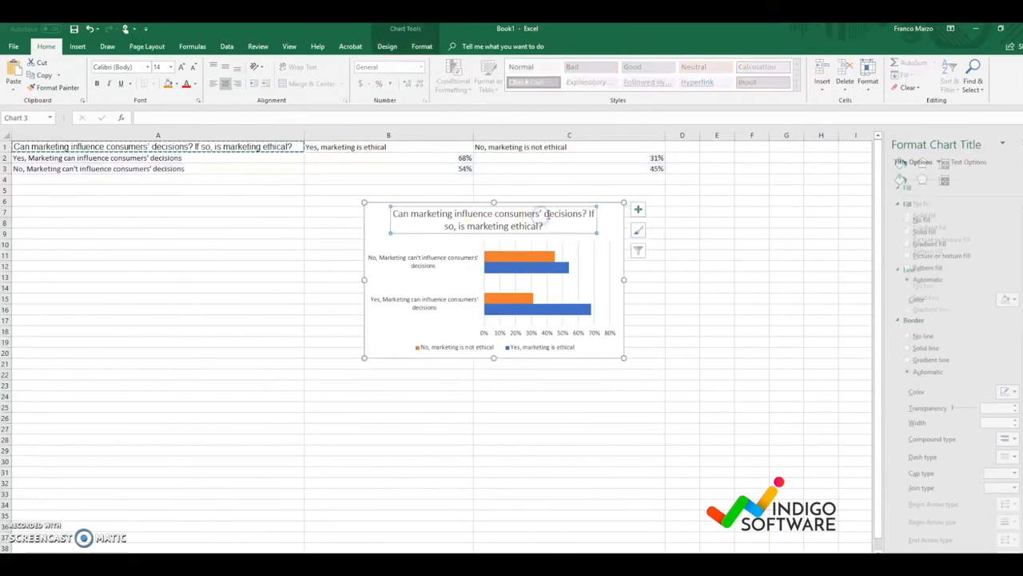
{"action": "left_click", "coordinate": [638, 211]}
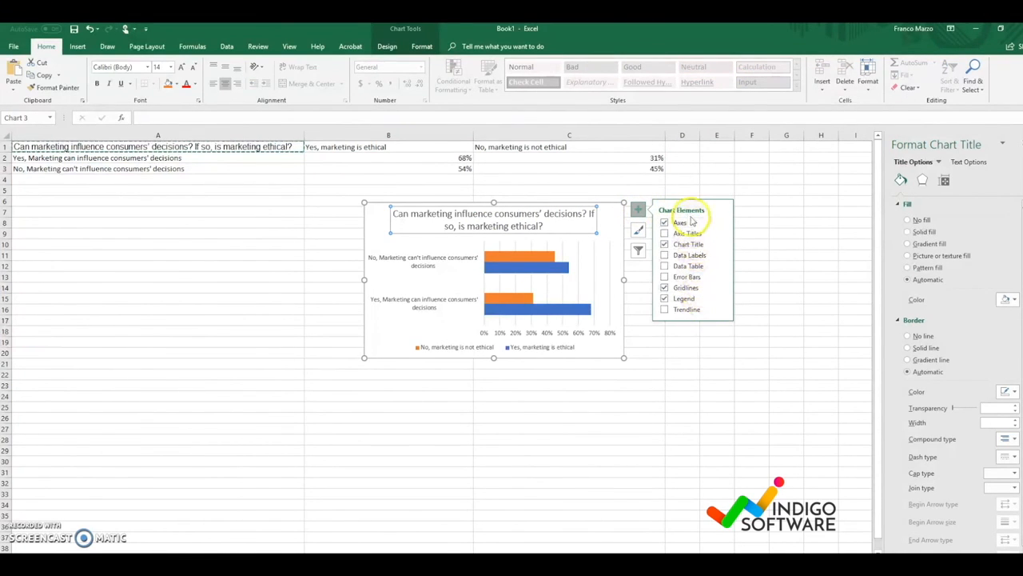
{"action": "left_click", "coordinate": [636, 209]}
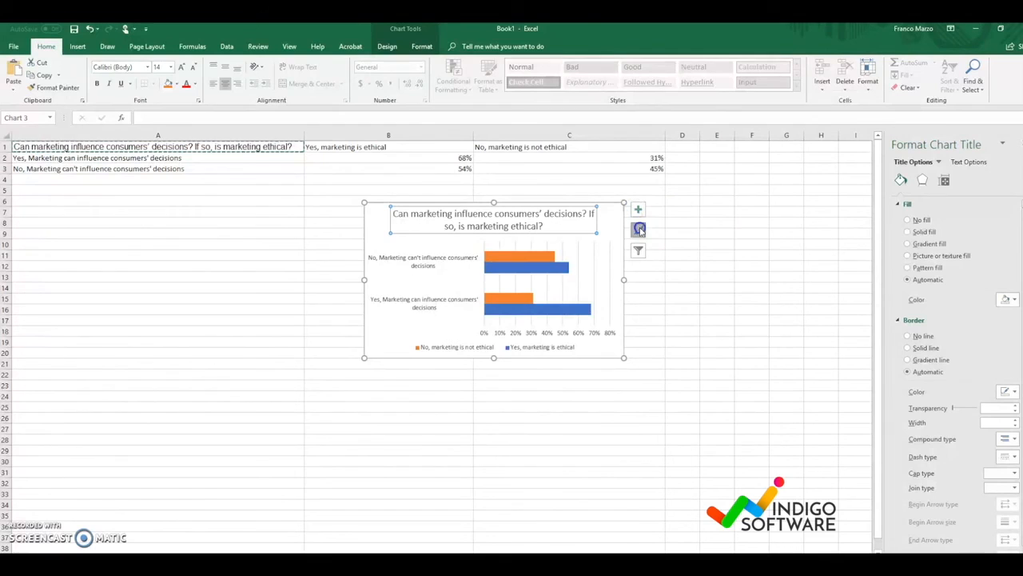
- Try the second and the gray third chart style, look at the color palettes, and return to the plain first style
{"action": "left_click", "coordinate": [638, 229]}
{"action": "left_click", "coordinate": [711, 316]}
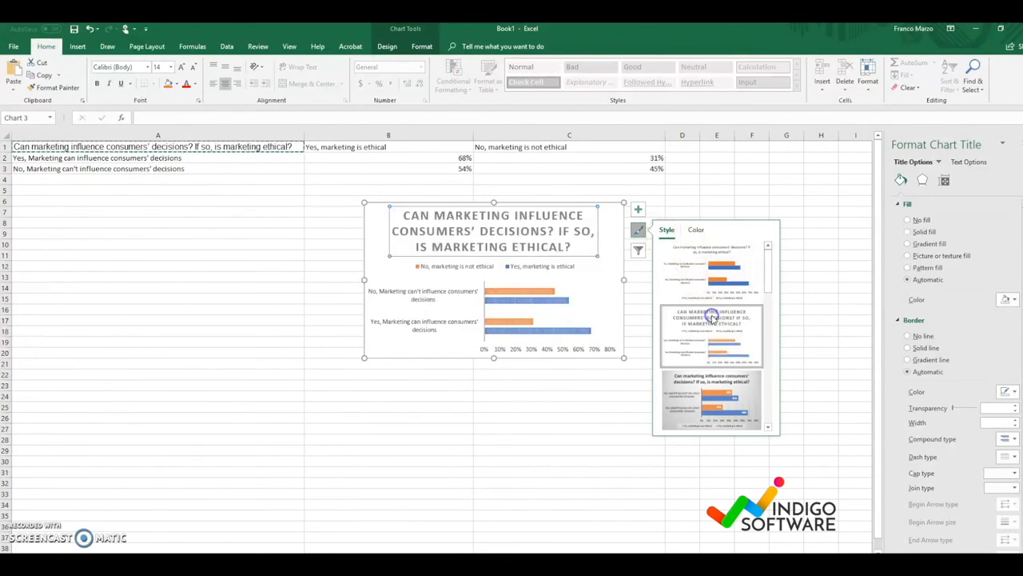
{"action": "left_click", "coordinate": [722, 407]}
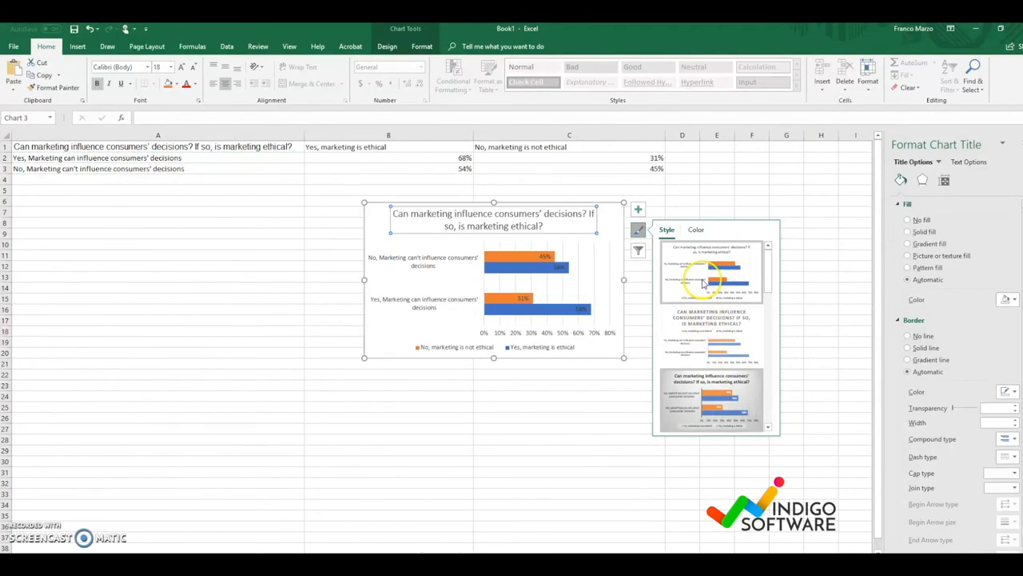
{"action": "left_click", "coordinate": [696, 232]}
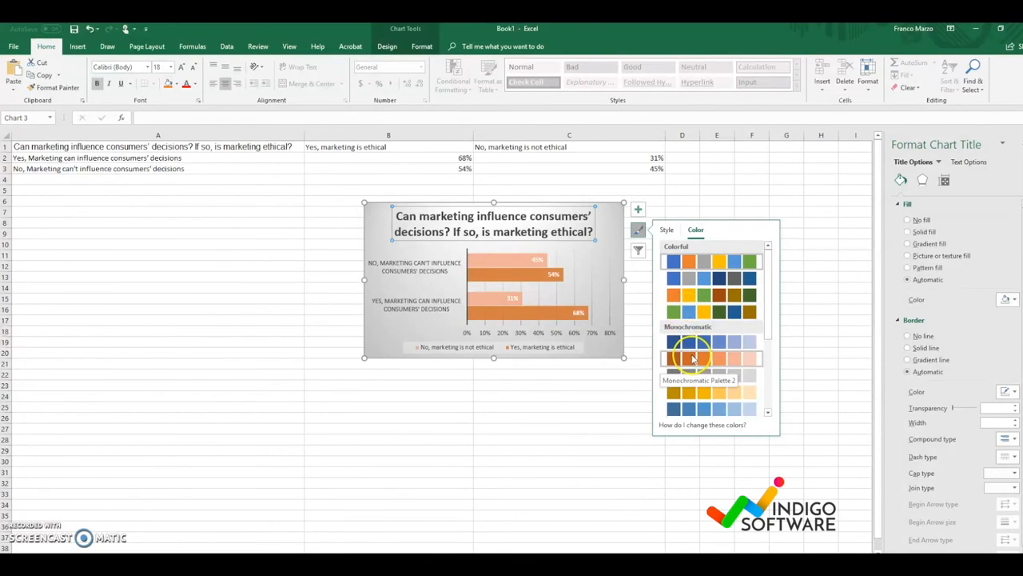
{"action": "left_click", "coordinate": [666, 230]}
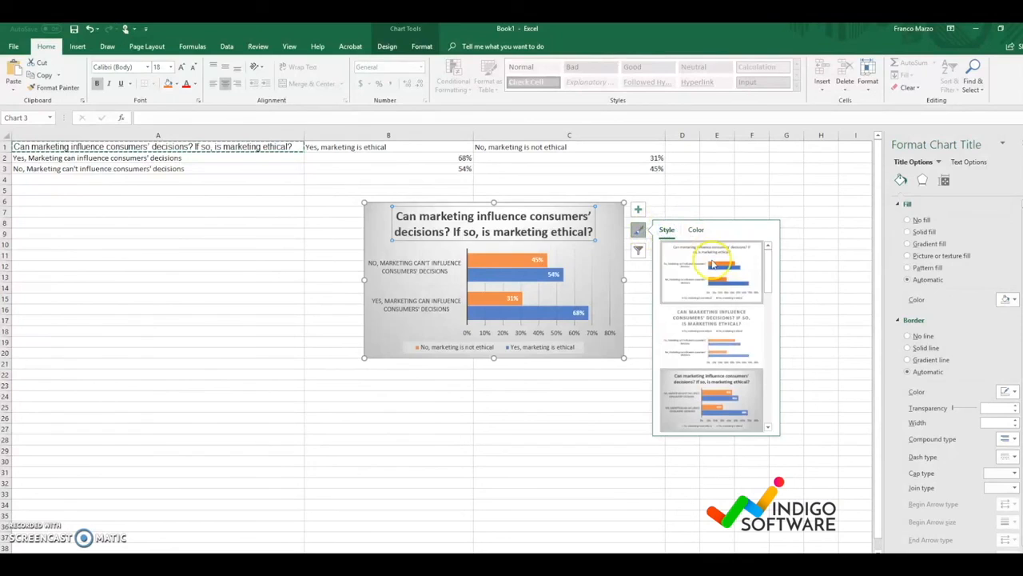
- Swap the bar chart's rows and columns in its data source
{"action": "left_click", "coordinate": [644, 255]}
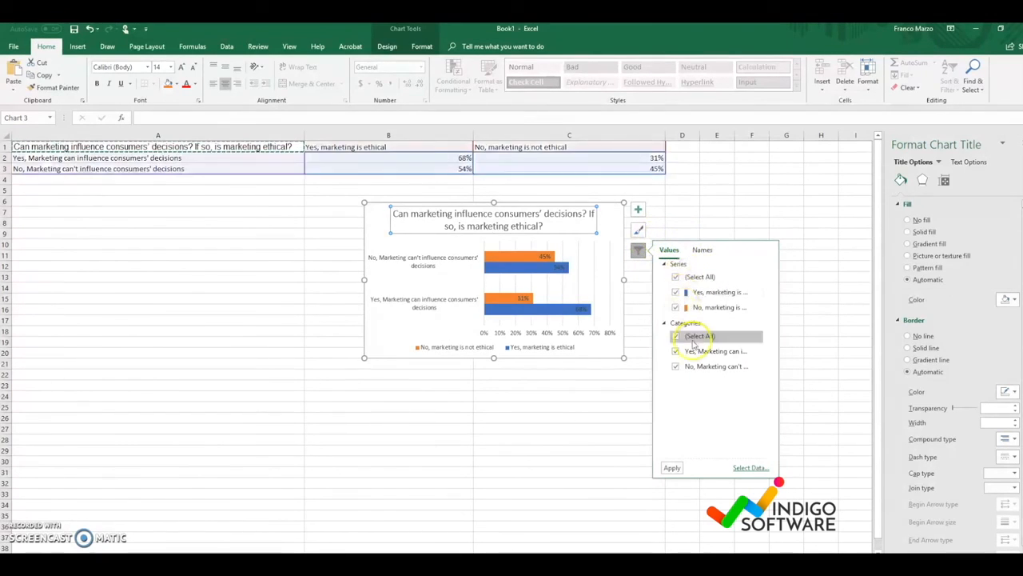
{"action": "left_click", "coordinate": [749, 468]}
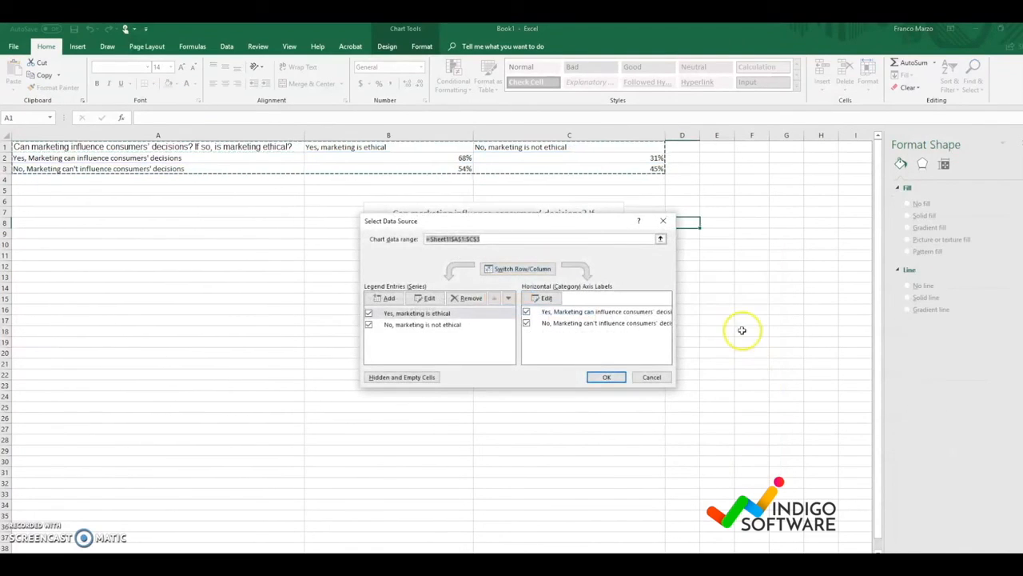
{"action": "left_click", "coordinate": [537, 269]}
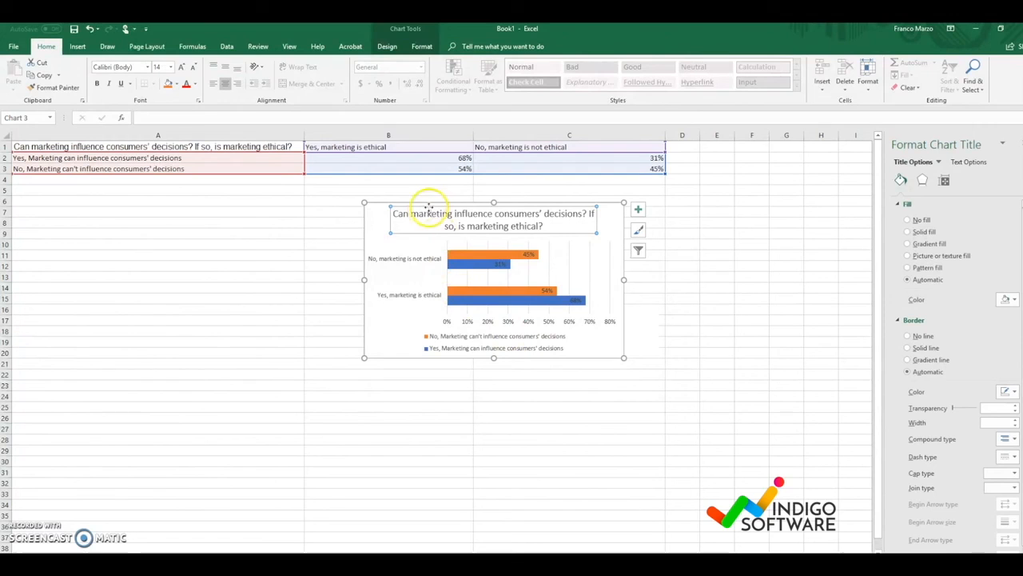
- Switch the chart's rows and columns back so the answers in column A are the categories again
{"action": "left_click", "coordinate": [639, 254]}
{"action": "left_click", "coordinate": [743, 466]}
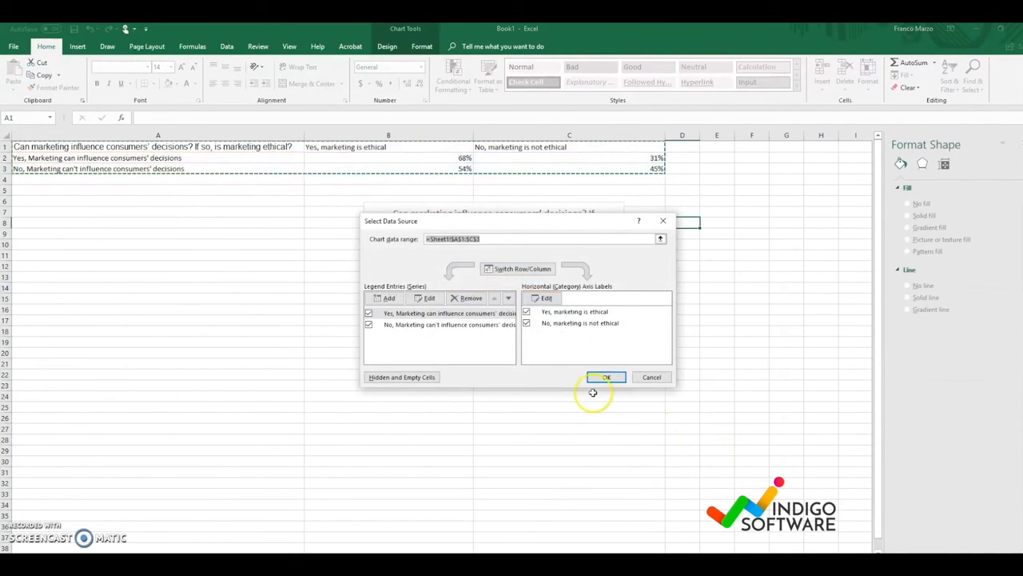
{"action": "left_click", "coordinate": [528, 268]}
{"action": "left_click", "coordinate": [613, 376]}
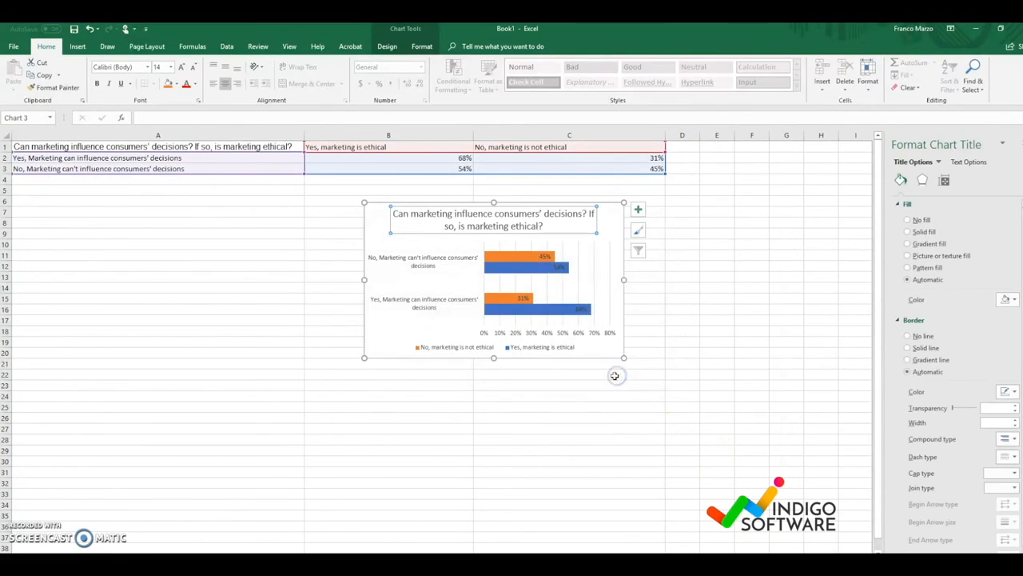
{"action": "left_click", "coordinate": [694, 228]}
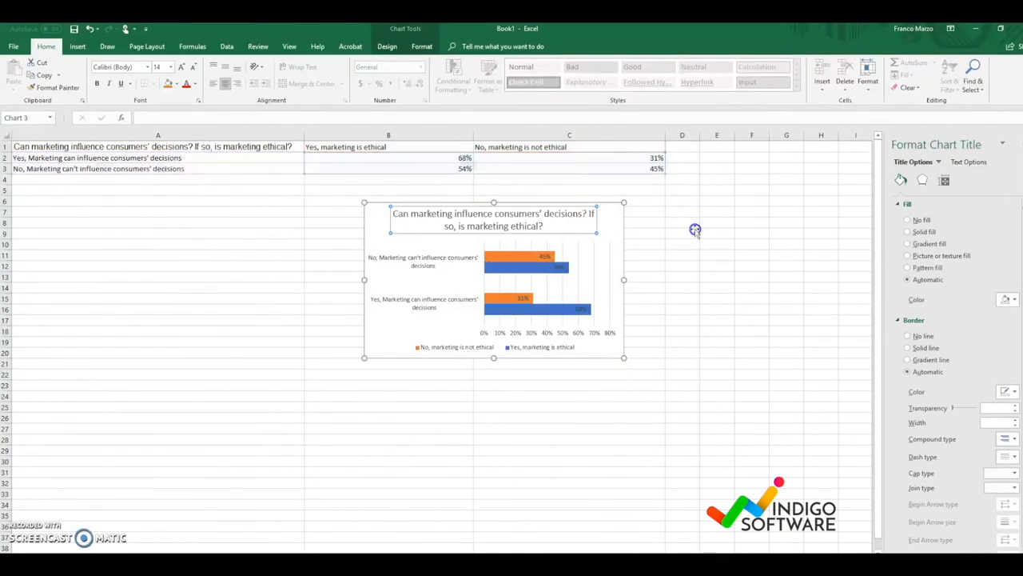